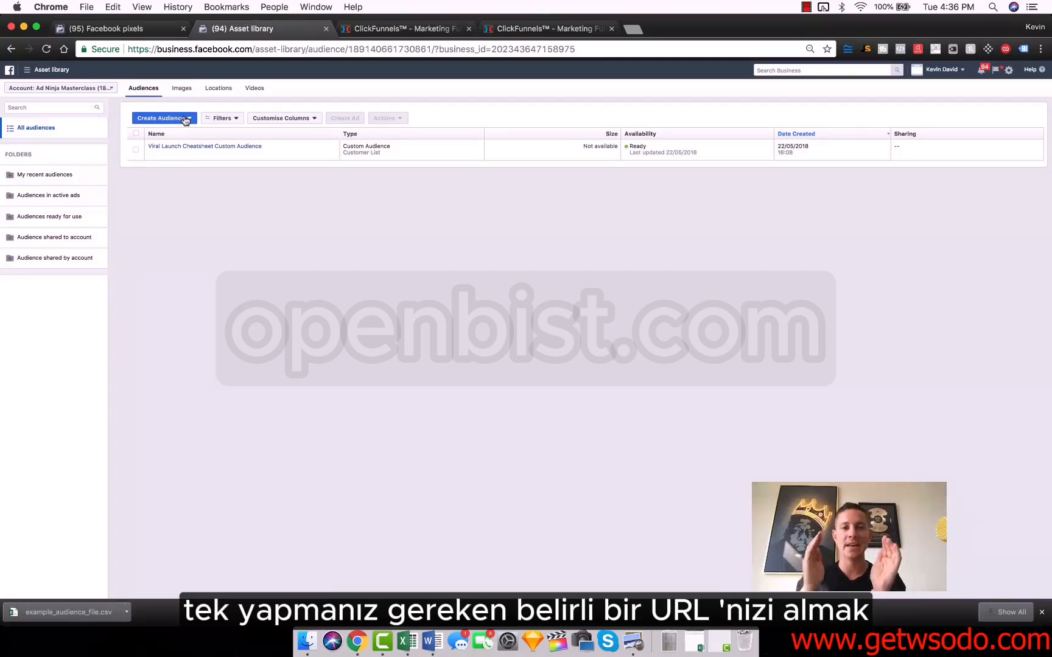
Start a website traffic custom audience that uses The He Pixel as its source.
{"action": "left_click", "coordinate": [186, 119]}
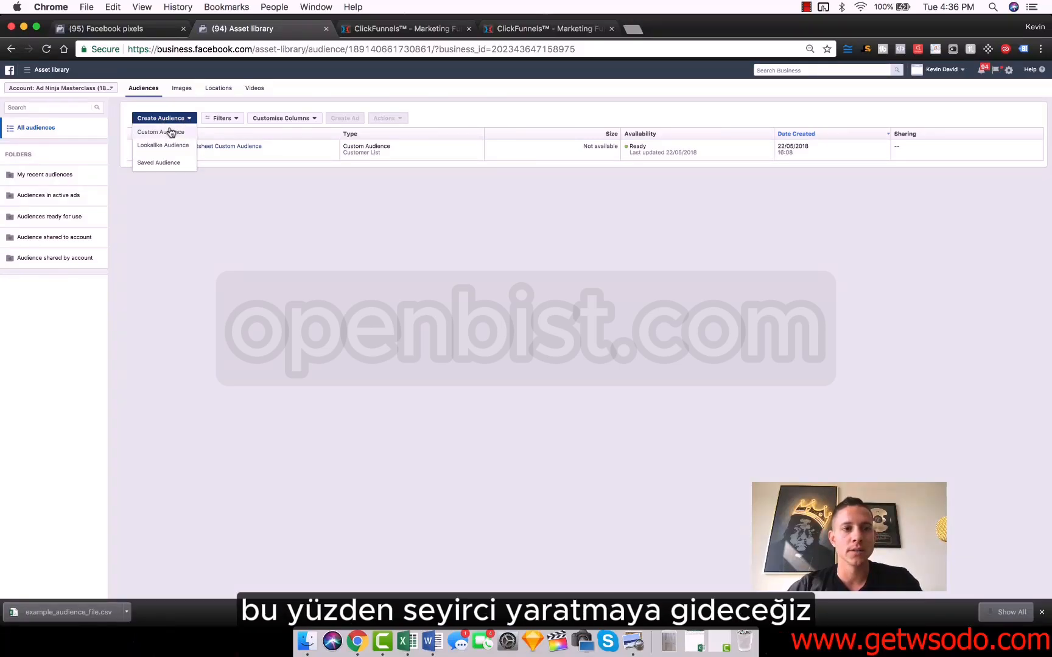
{"action": "left_click", "coordinate": [164, 132]}
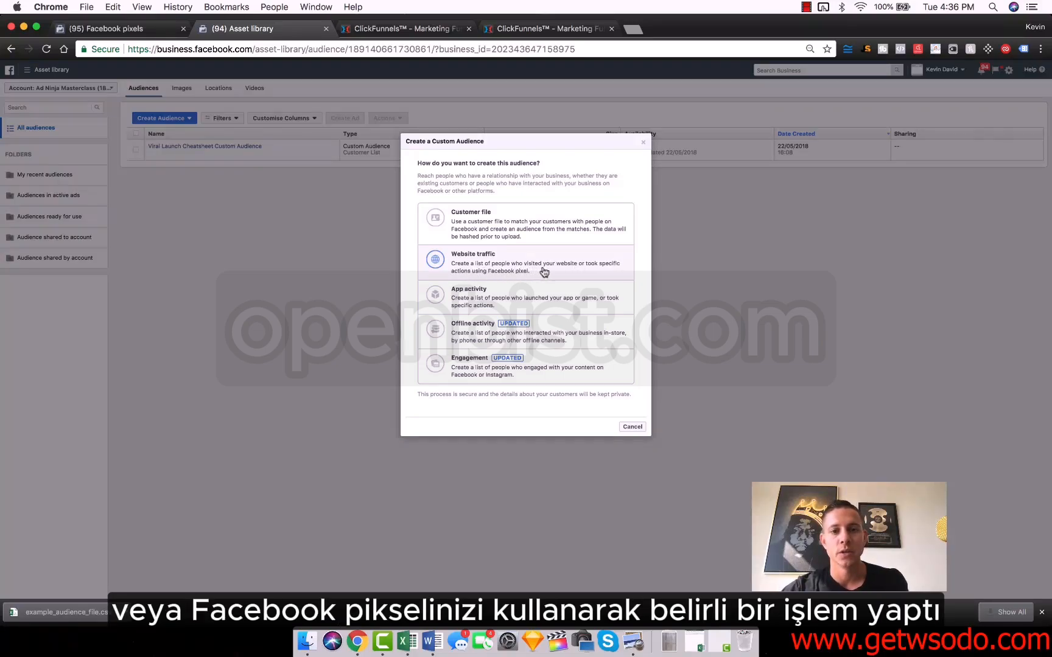
{"action": "left_click", "coordinate": [519, 267]}
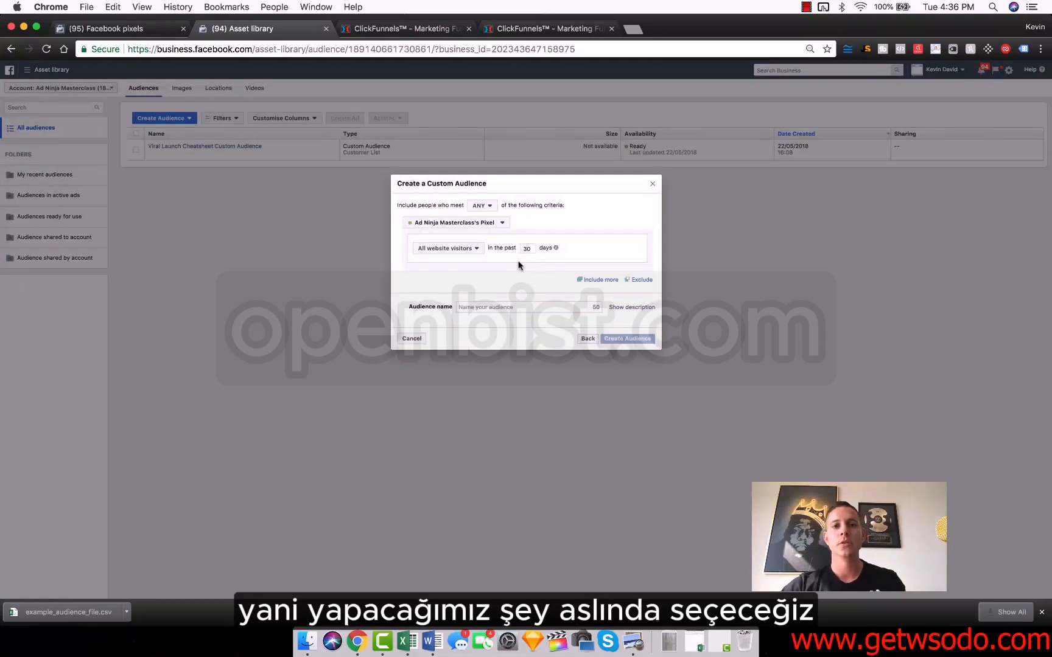
{"action": "left_click", "coordinate": [473, 223]}
{"action": "left_click", "coordinate": [454, 253]}
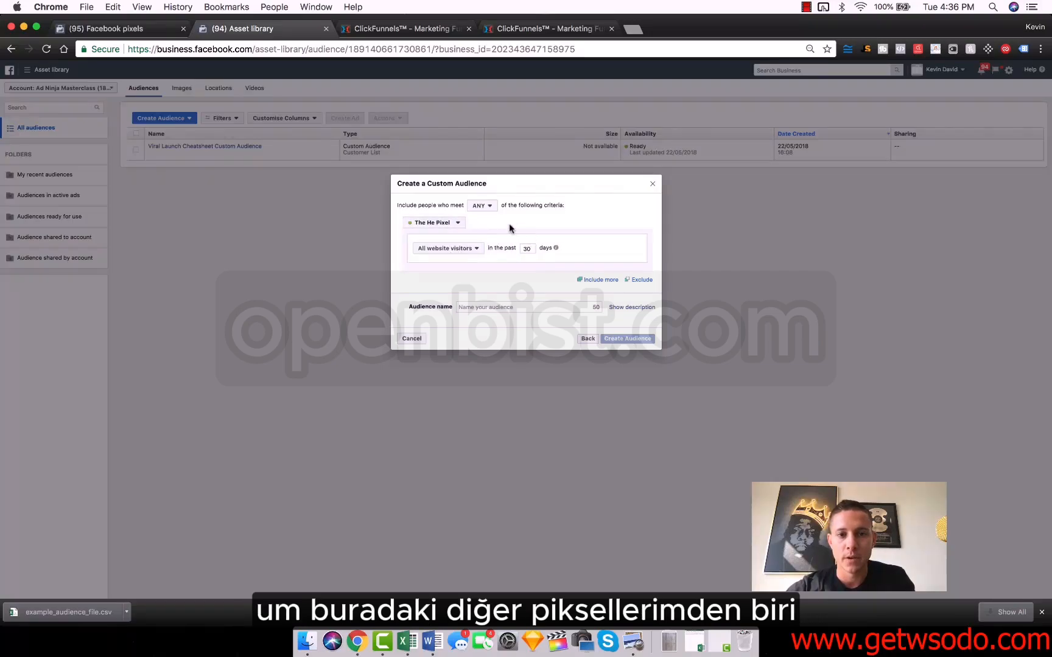
Keep the criterion at all website visitors and set its period to the past 180 days.
{"action": "left_click", "coordinate": [467, 250]}
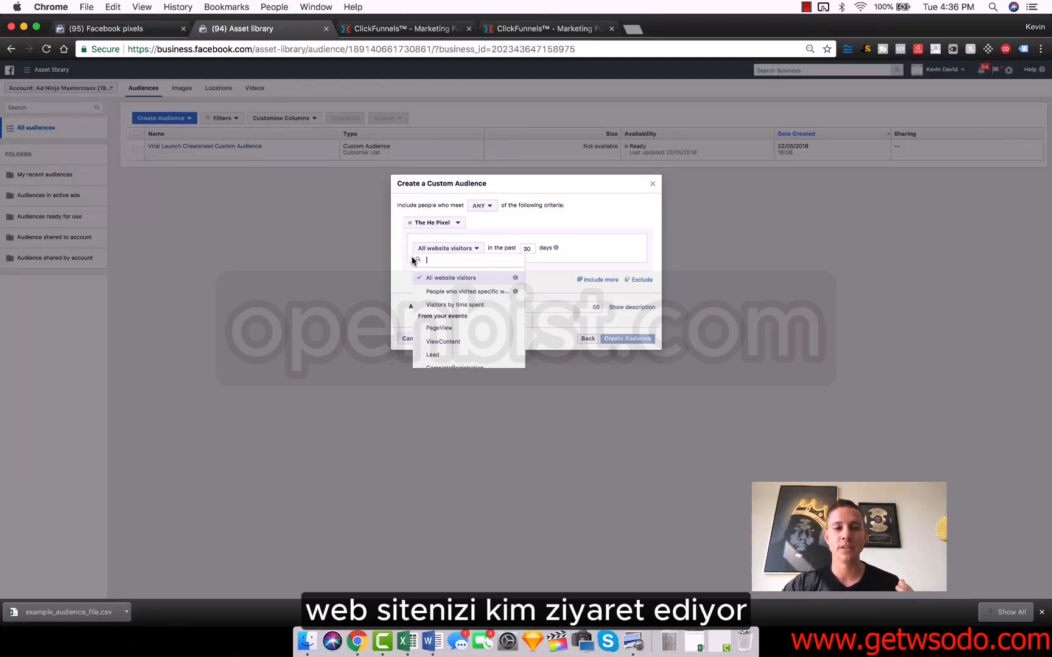
{"action": "left_click", "coordinate": [476, 246]}
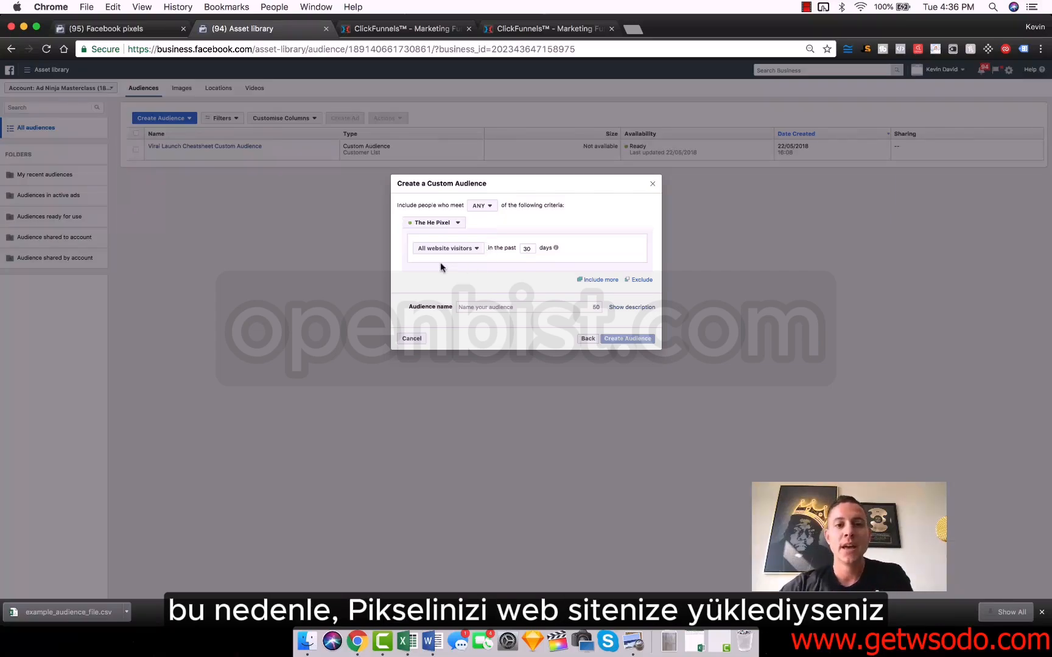
{"action": "double_click", "coordinate": [528, 249]}
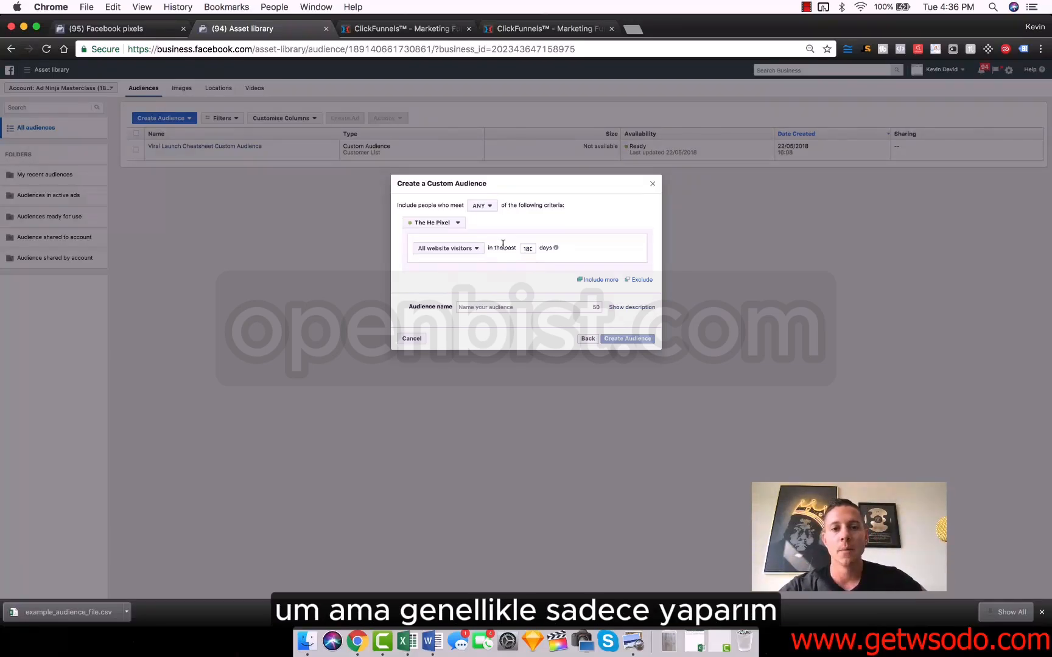
{"action": "mouse_move", "coordinate": [555, 248]}
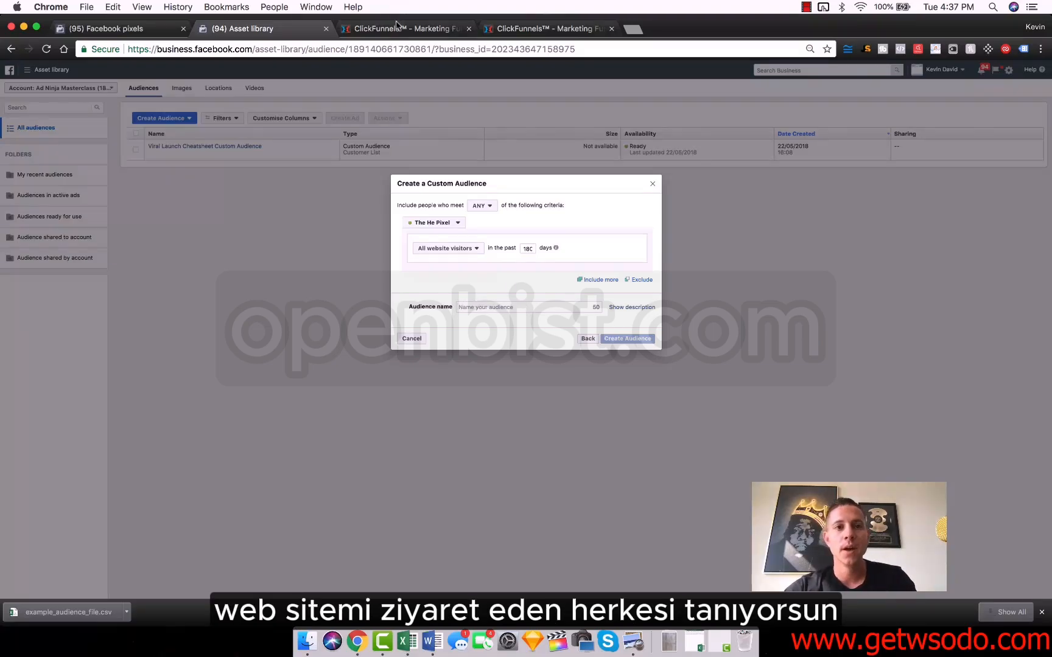
Switch to ClickFunnels, close the contacts page, and review the order and thank-you steps of the Amazon FBA Ninja funnel.
{"action": "left_click", "coordinate": [394, 30]}
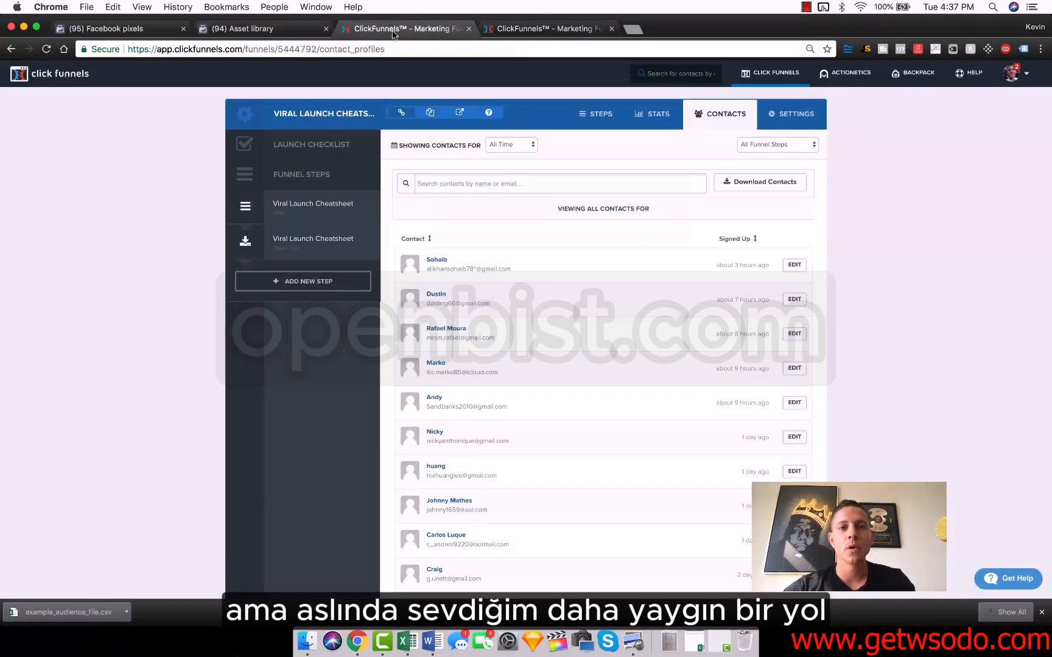
{"action": "left_click", "coordinate": [469, 29]}
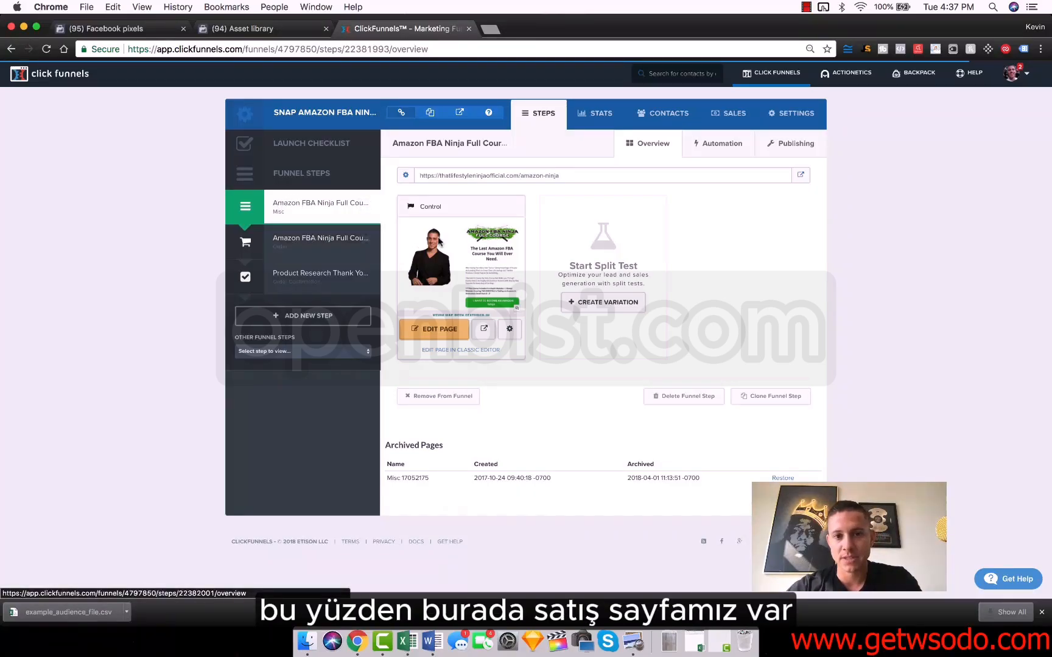
{"action": "left_click", "coordinate": [314, 238]}
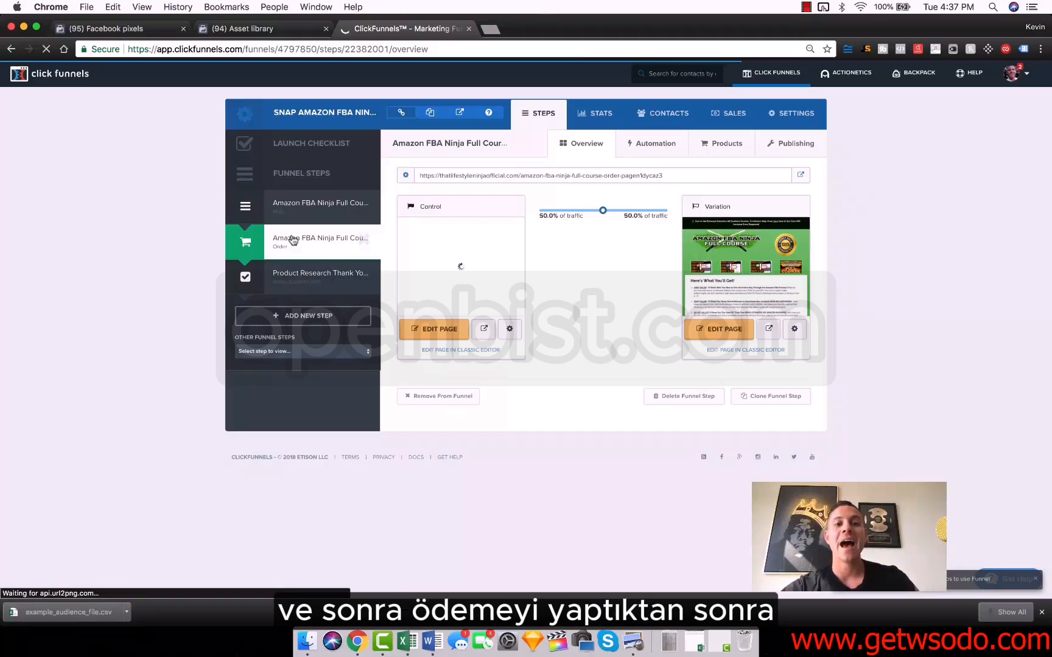
{"action": "left_click", "coordinate": [302, 275]}
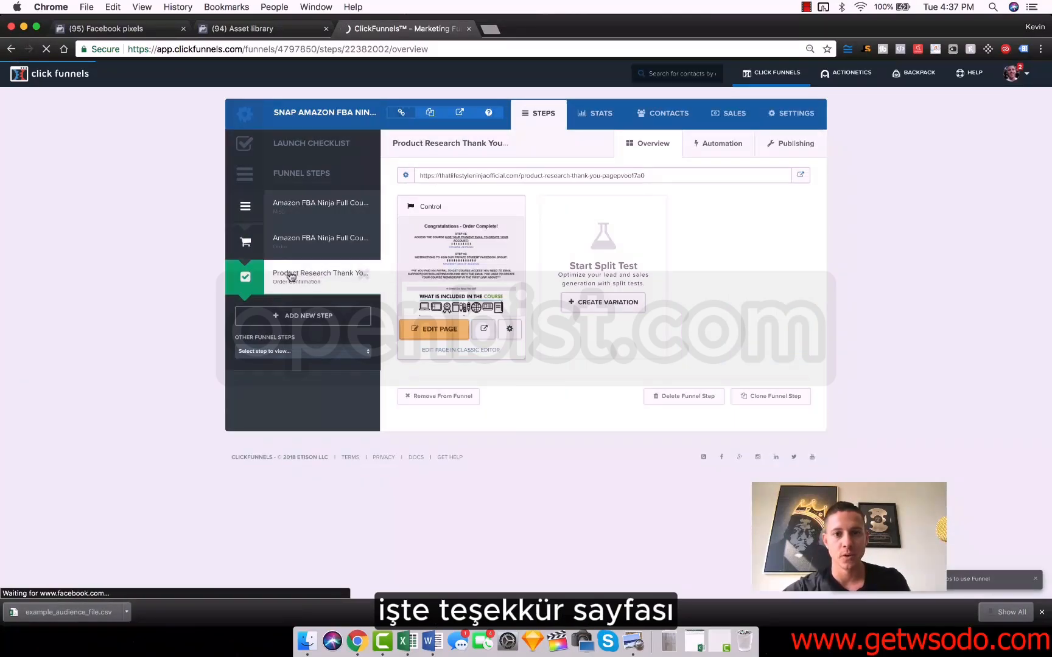
{"action": "left_click", "coordinate": [298, 242]}
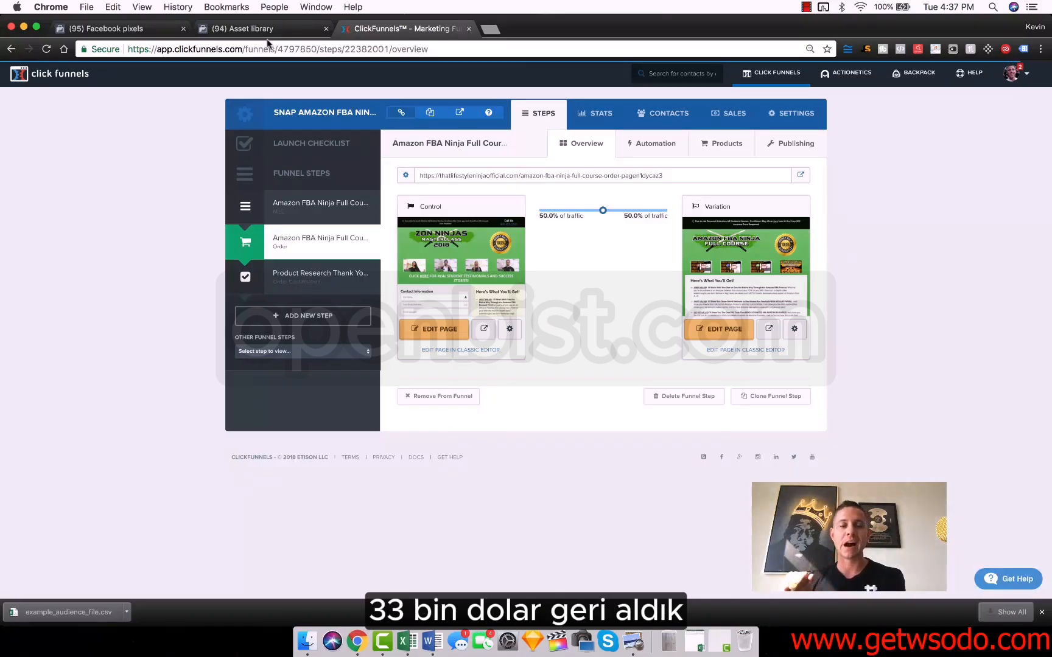
Return to the Facebook Asset library and change the inclusion criterion to people who visited specific web pages.
{"action": "left_click", "coordinate": [255, 30]}
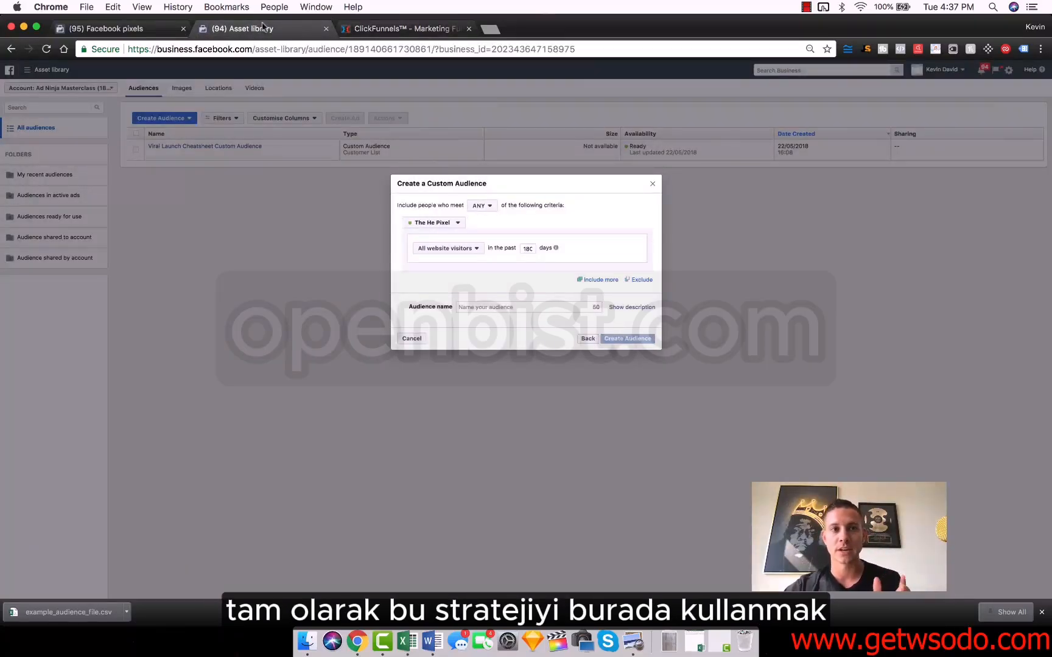
{"action": "left_click", "coordinate": [115, 27]}
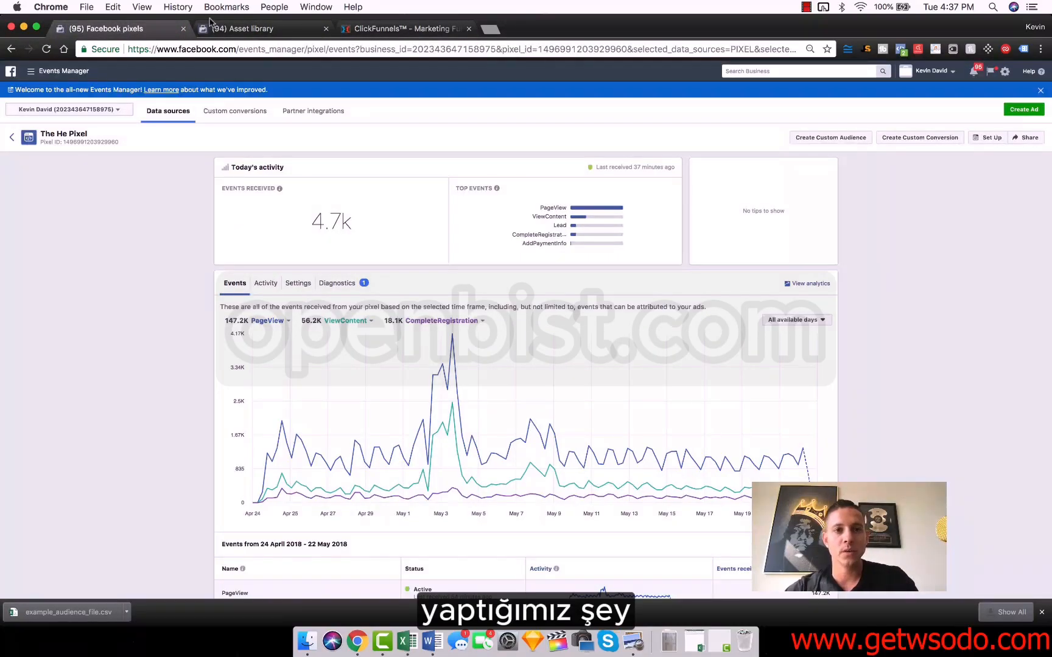
{"action": "left_click", "coordinate": [244, 29]}
{"action": "left_click", "coordinate": [446, 248]}
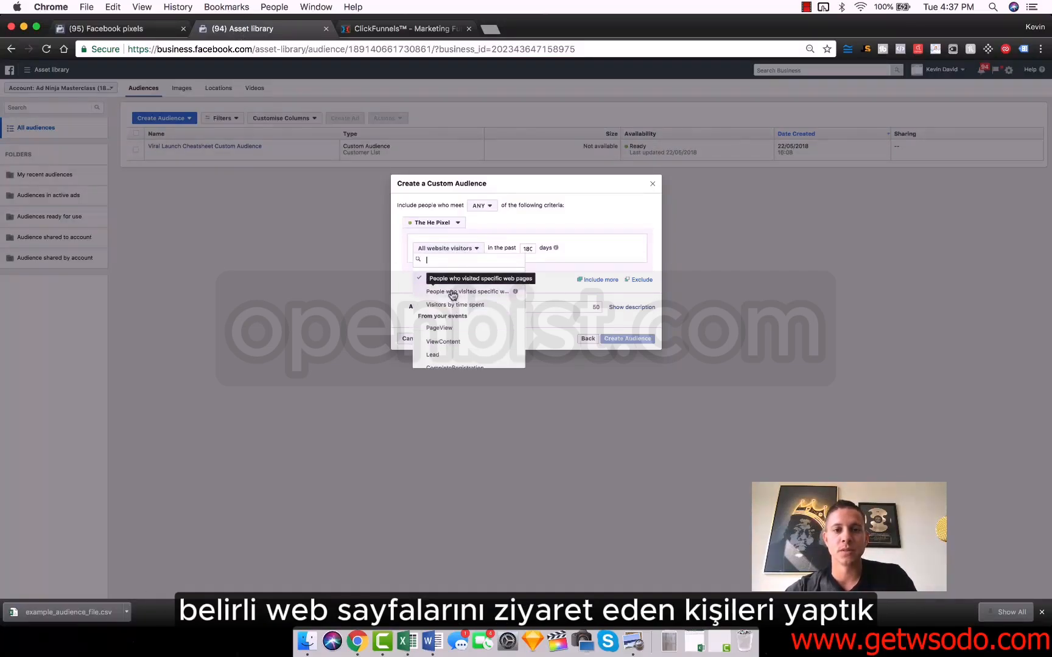
{"action": "left_click", "coordinate": [455, 293]}
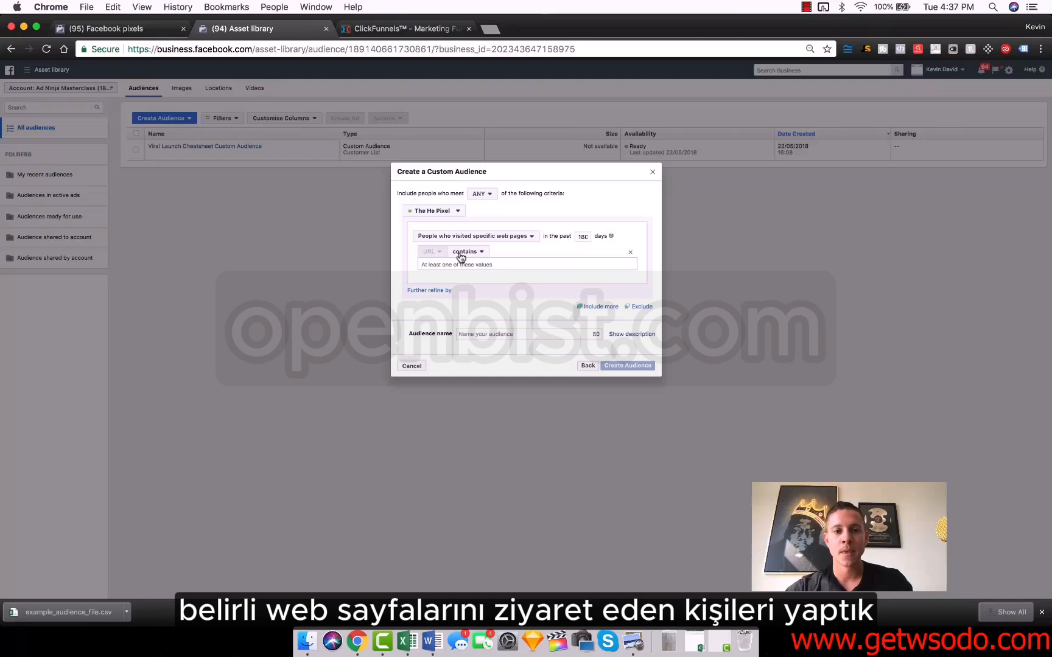
Copy the Amazon FBA Ninja order page's URL from ClickFunnels and add it as the included audience's "URL contains" value.
{"action": "left_click", "coordinate": [387, 25]}
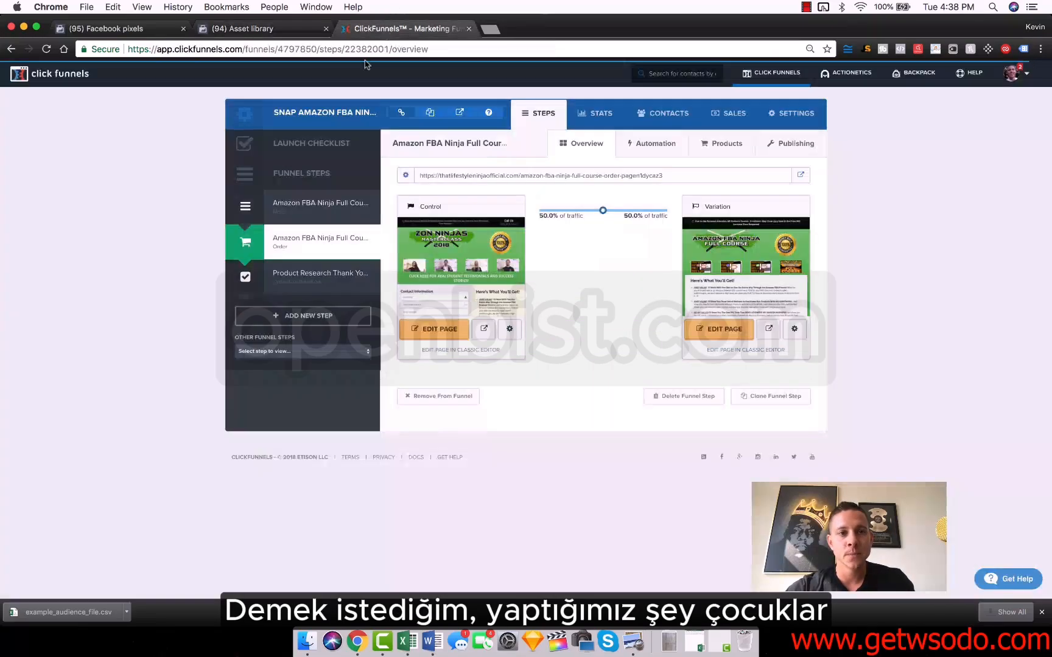
{"action": "left_click", "coordinate": [518, 177]}
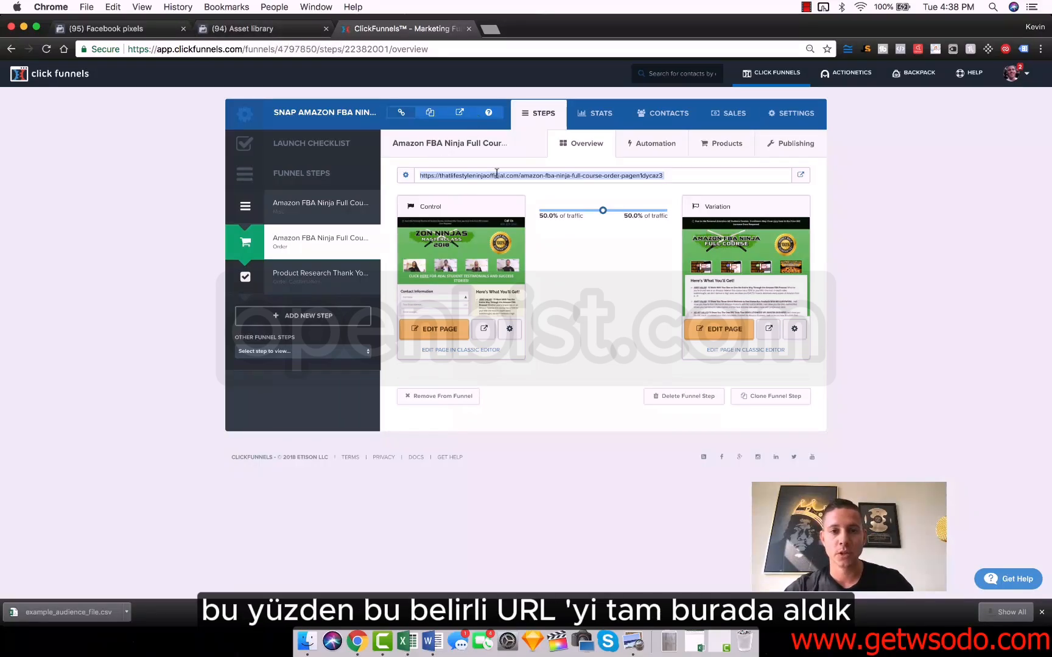
{"action": "key", "text": "super+c"}
{"action": "left_click", "coordinate": [262, 28]}
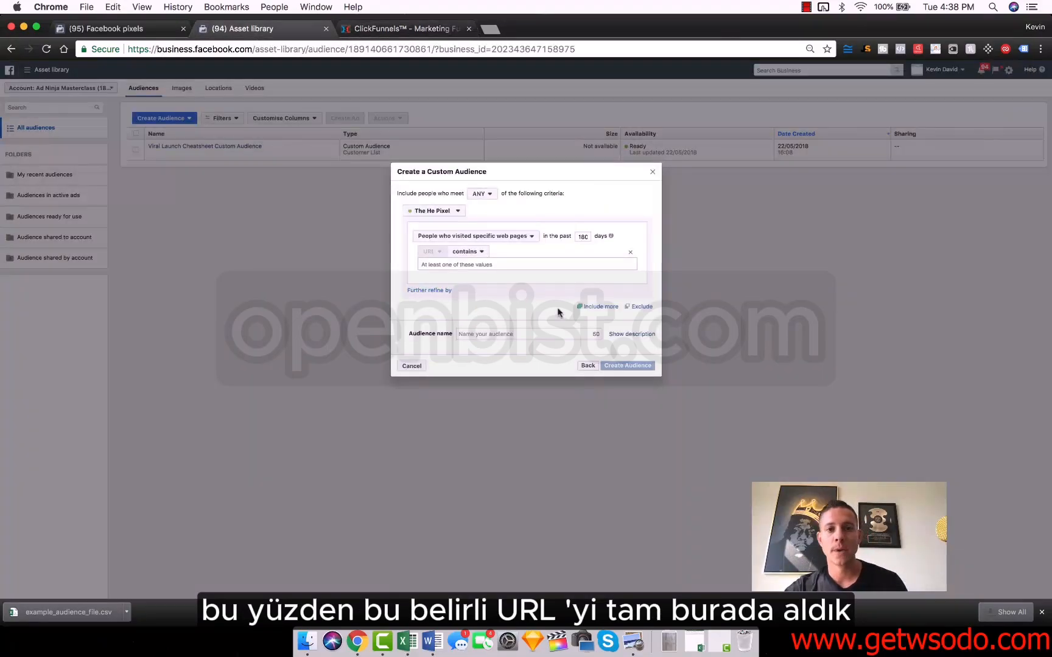
{"action": "left_click", "coordinate": [459, 264]}
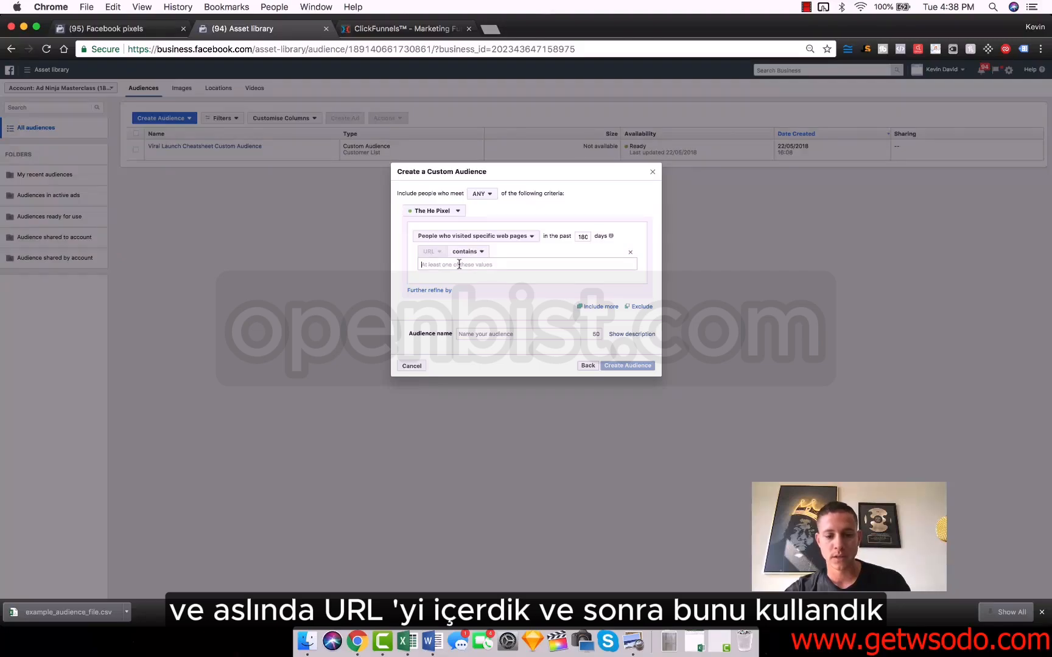
{"action": "key", "text": "super+v"}
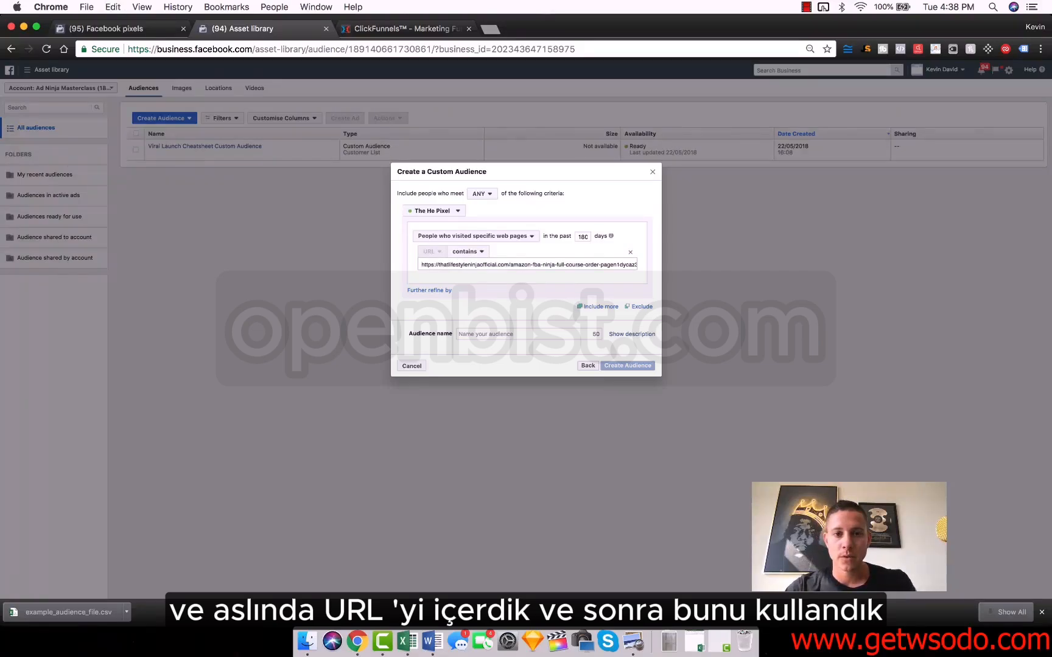
{"action": "key", "text": "Return"}
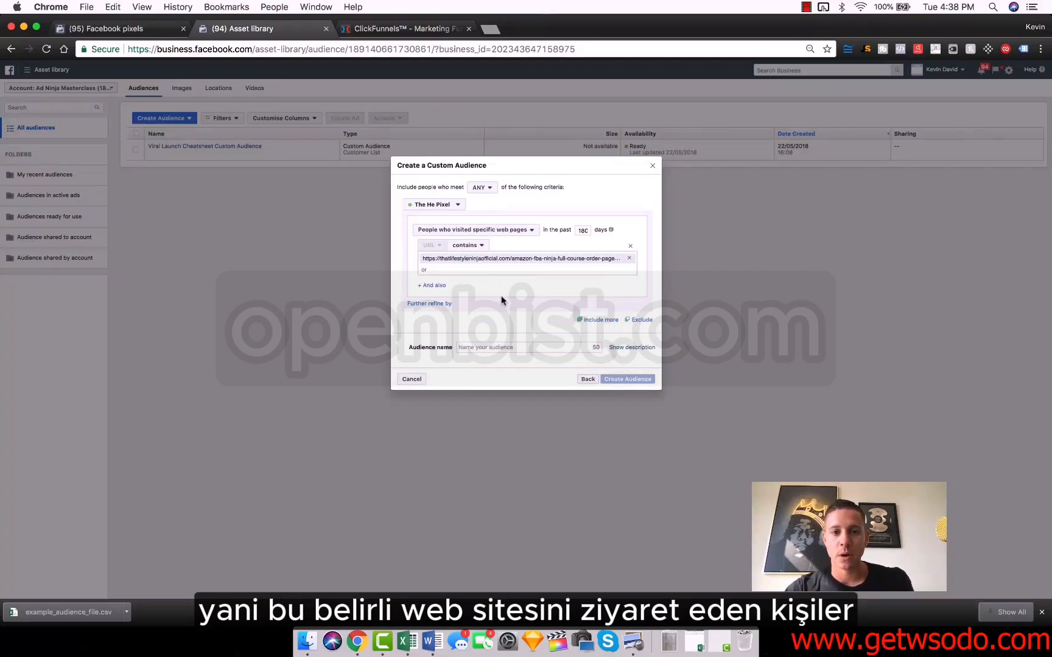
Add an exclusion group to the audience and copy the Product Research Thank You page's URL from ClickFunnels.
{"action": "left_click", "coordinate": [642, 320]}
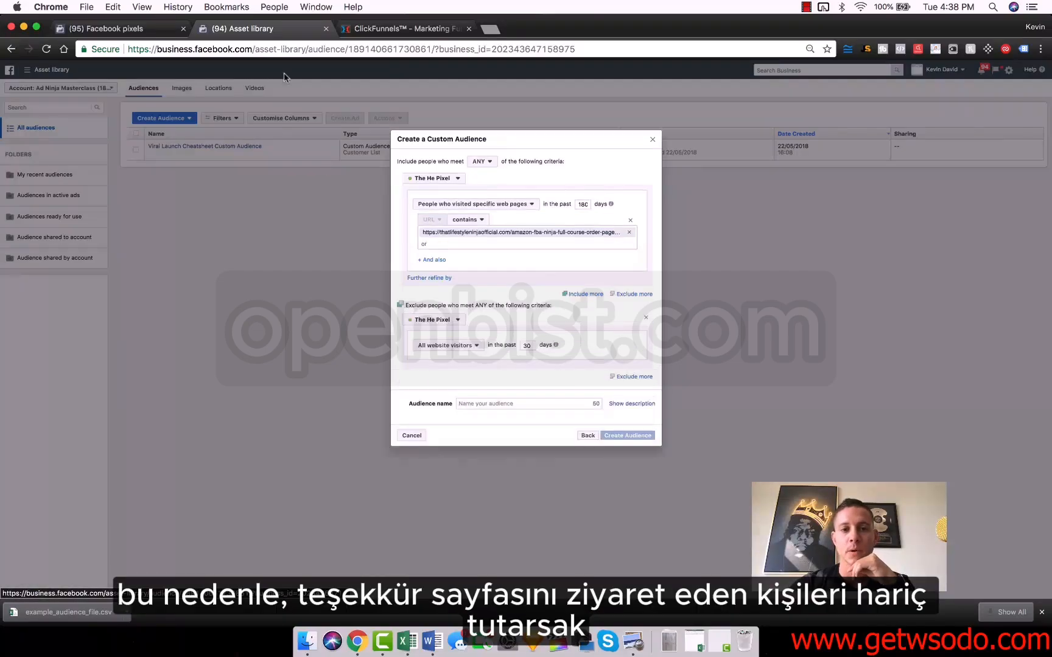
{"action": "left_click", "coordinate": [395, 28]}
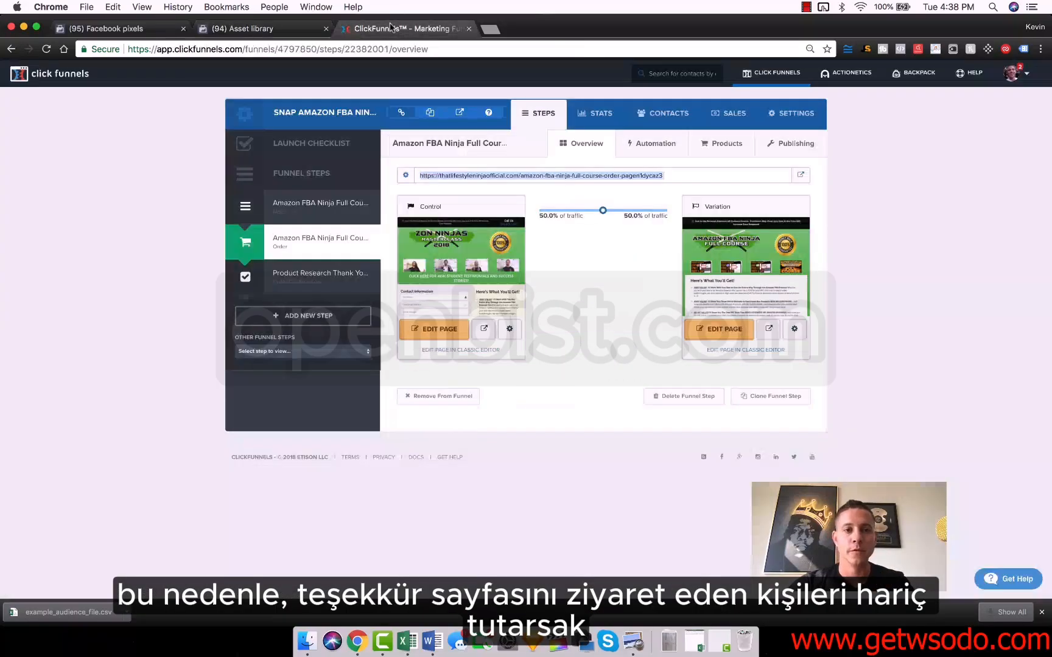
{"action": "left_click", "coordinate": [308, 275]}
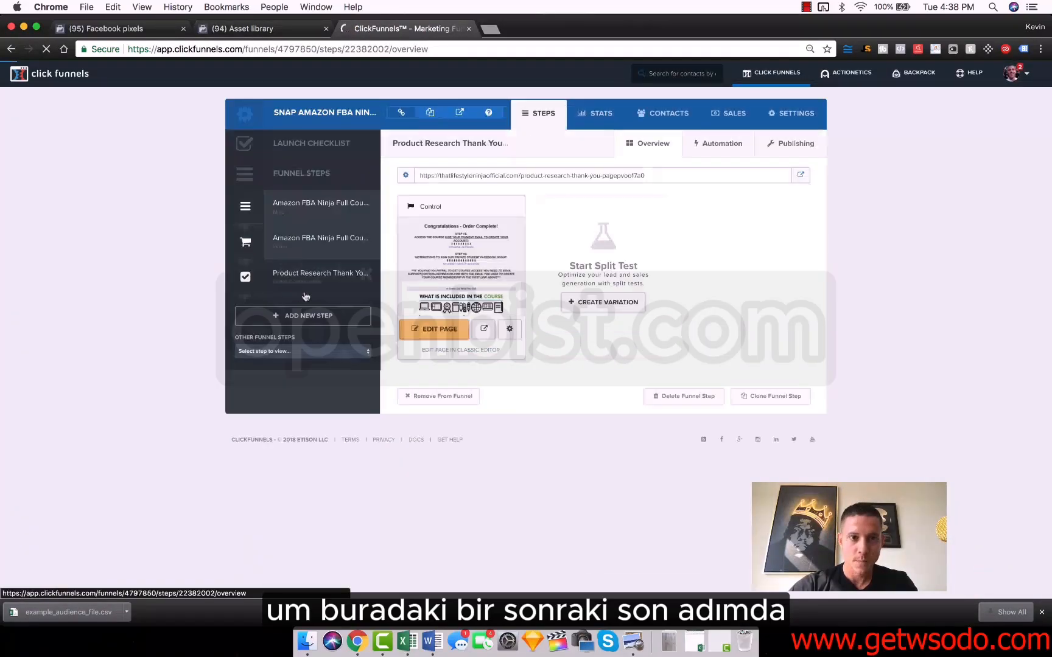
{"action": "left_click", "coordinate": [513, 175]}
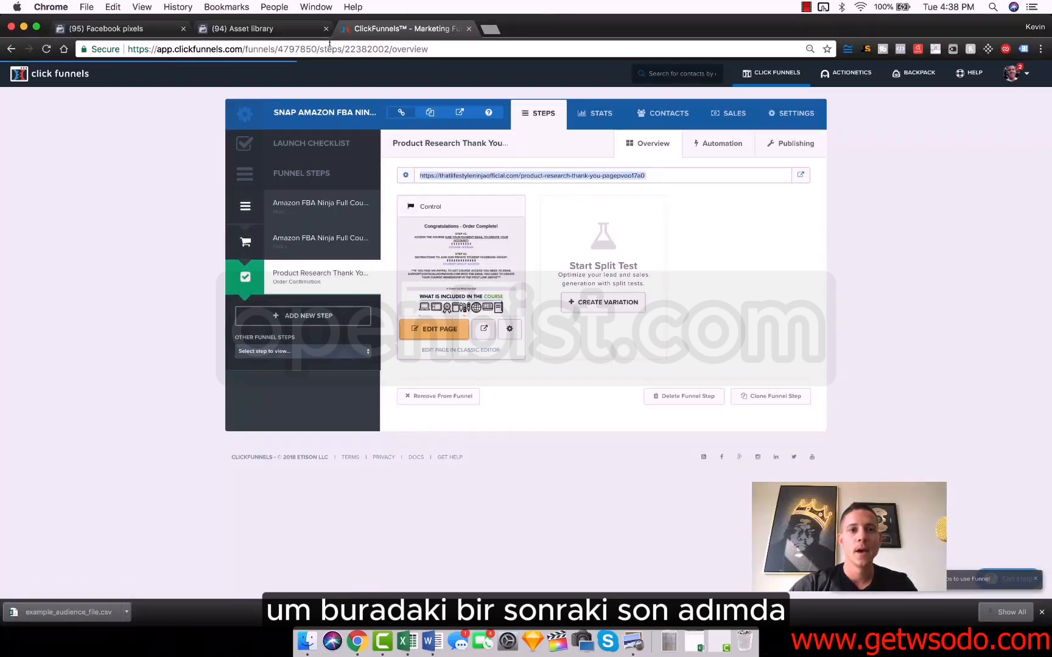
{"action": "key", "text": "ctrl+shift+Tab"}
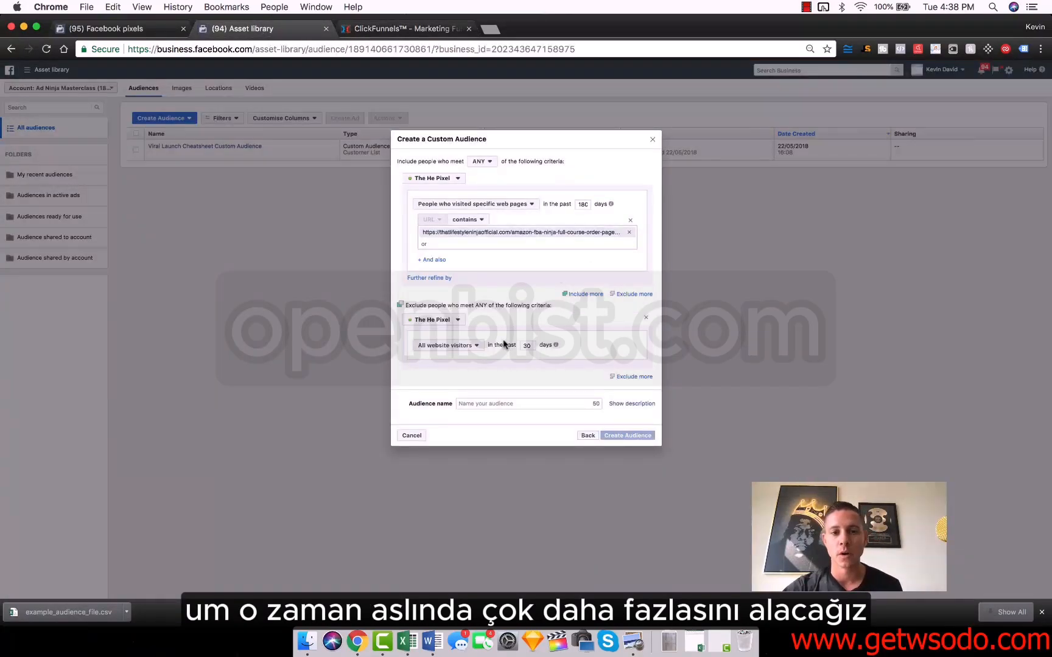
Exclude people who visited specific web pages in the past 180 days, using the copied thank-you page URL as the "contains" value.
{"action": "left_click", "coordinate": [472, 347]}
{"action": "left_click", "coordinate": [470, 392]}
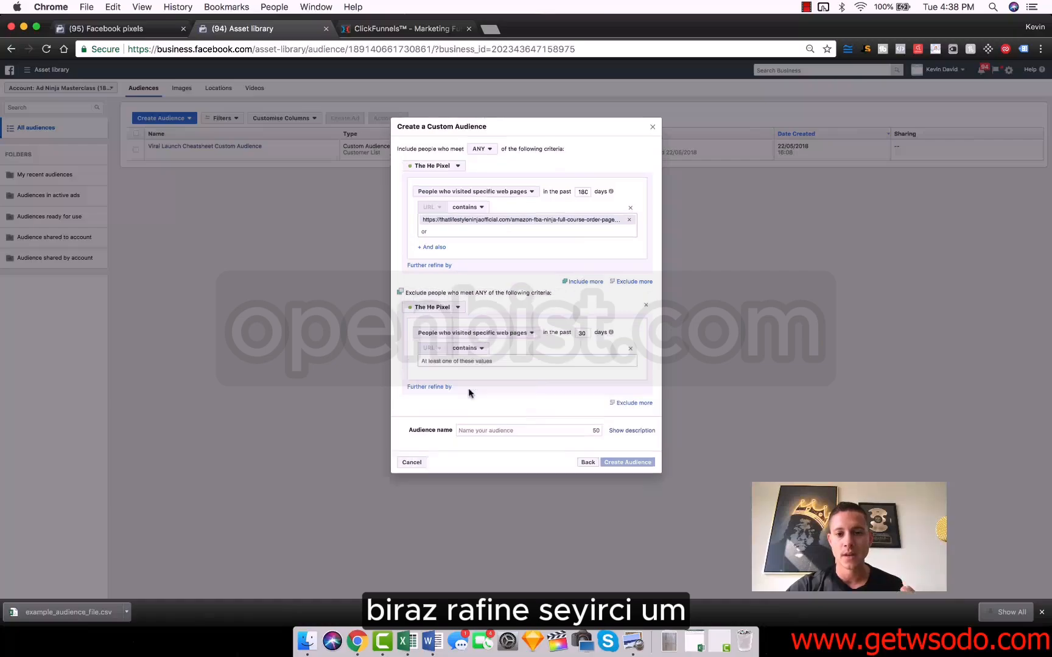
{"action": "double_click", "coordinate": [582, 334]}
{"action": "type", "text": "180"}
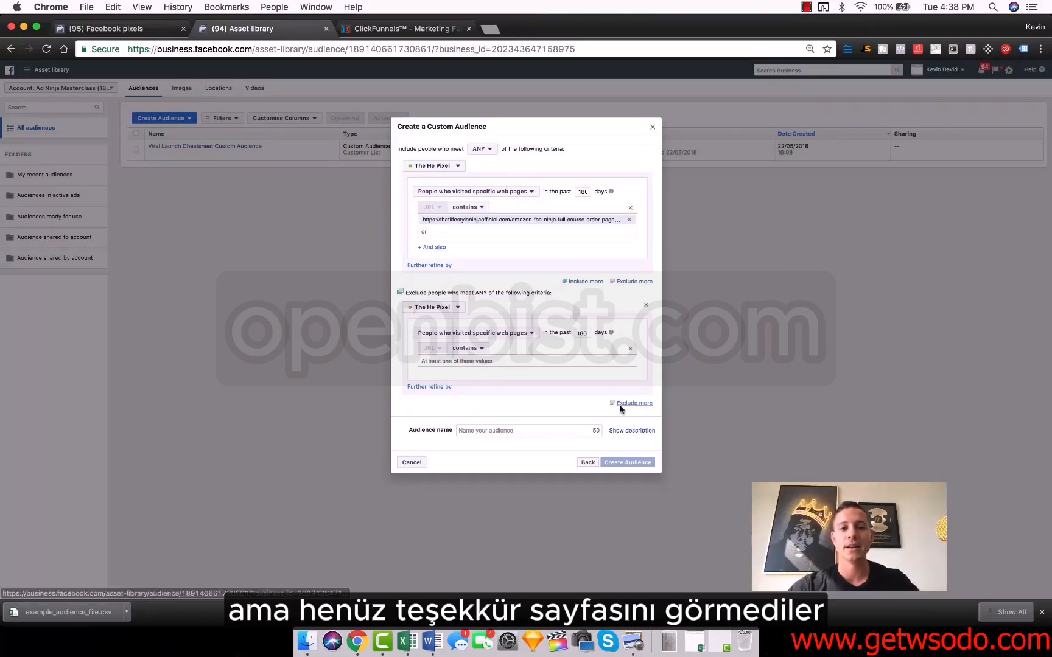
{"action": "left_click", "coordinate": [481, 361]}
{"action": "key", "text": "super+v"}
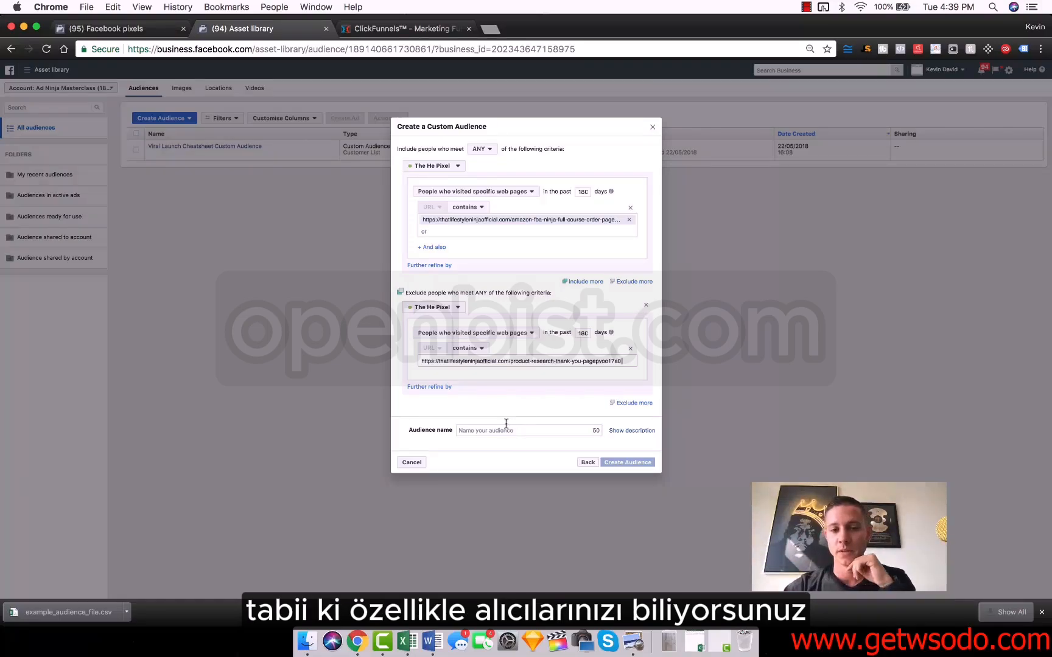
{"action": "left_click", "coordinate": [488, 431]}
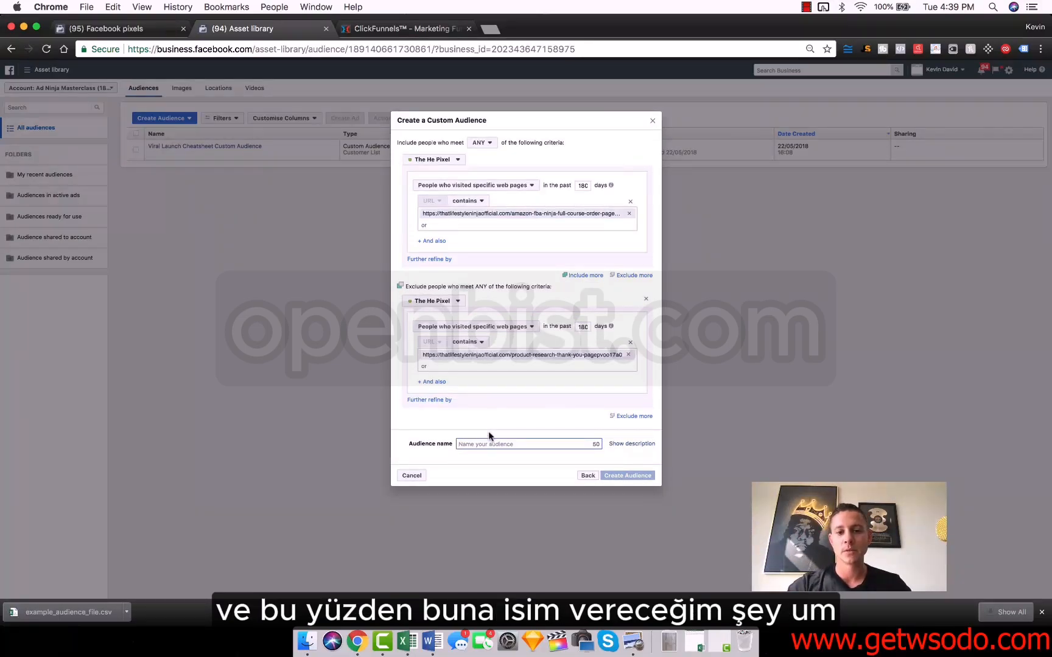
{"action": "type", "text": "People who've "}
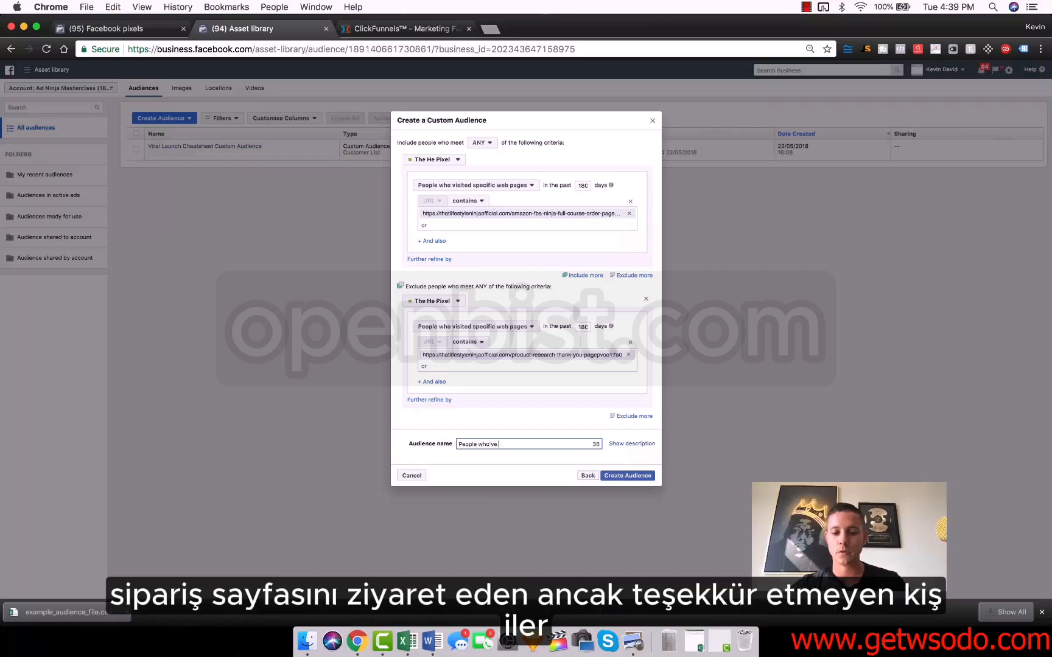
{"action": "type", "text": "visited the orde"}
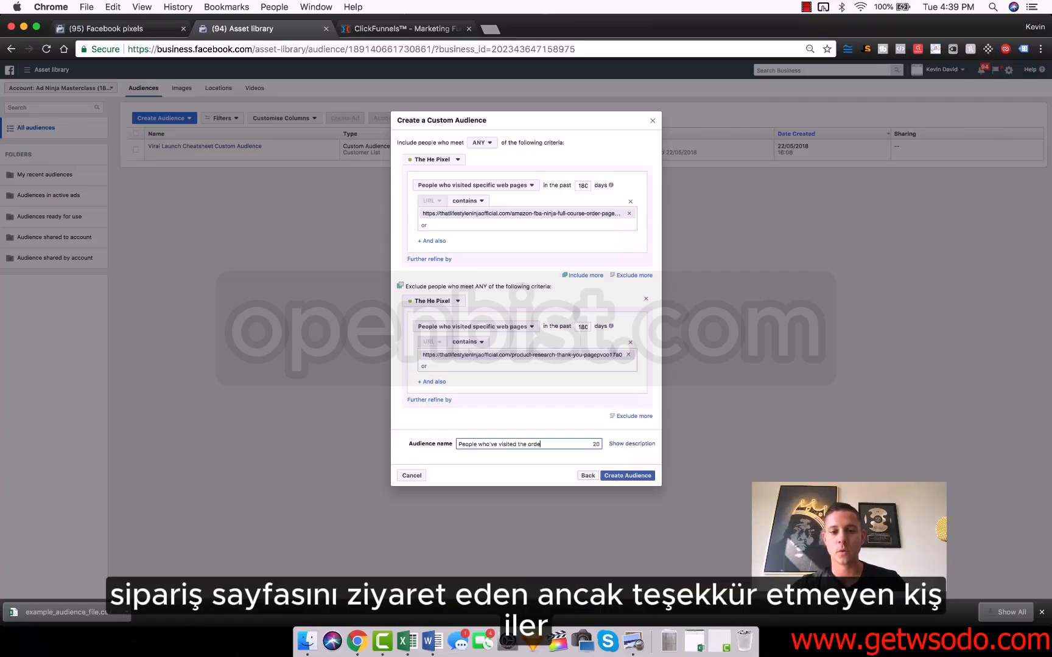
{"action": "type", "text": "r page but NOT thank"}
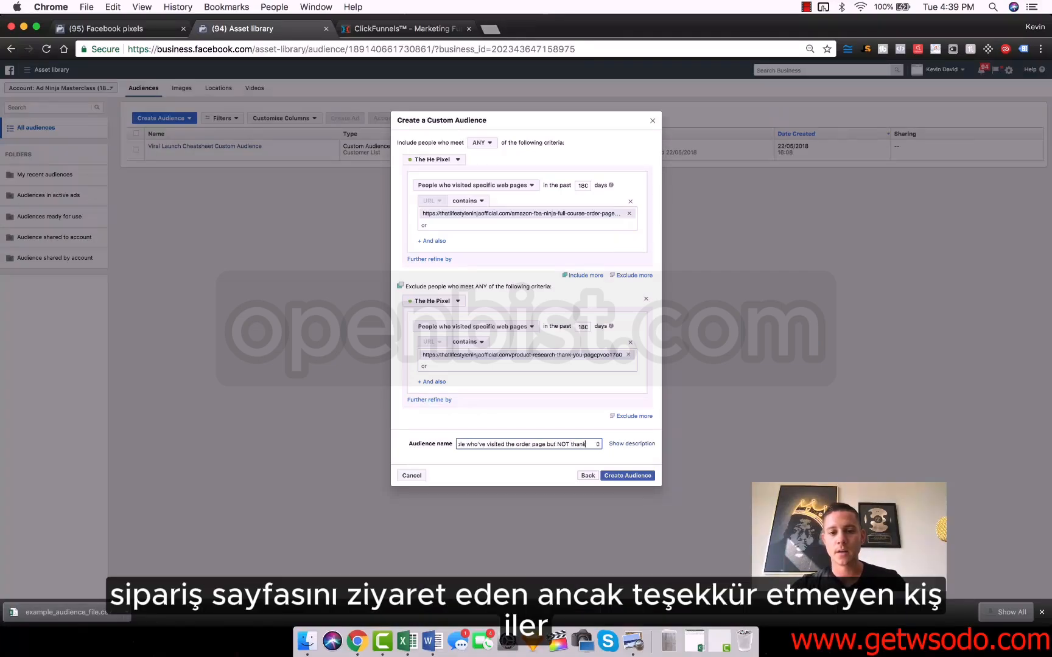
{"action": "key", "text": "BackSpace"}
{"action": "key", "text": "BackSpace"}
{"action": "key", "text": "BackSpace"}
{"action": "key", "text": "BackSpace"}
{"action": "type", "text": "y pa"}
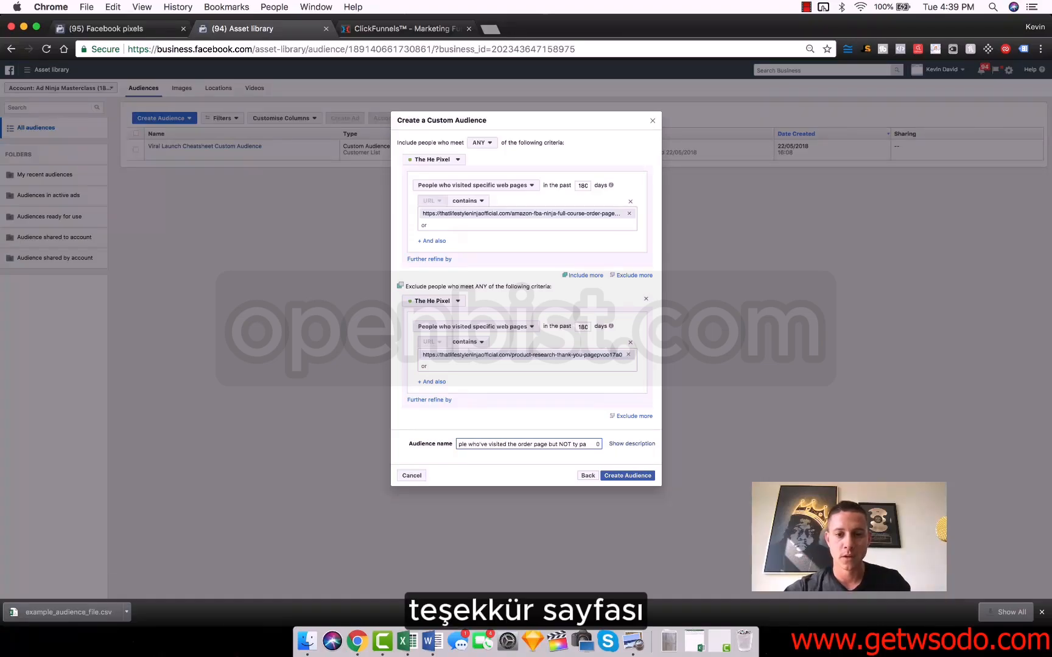
Name the audience "Order page but not ty page", create it and close the creation dialog.
{"action": "triple_click", "coordinate": [510, 444]}
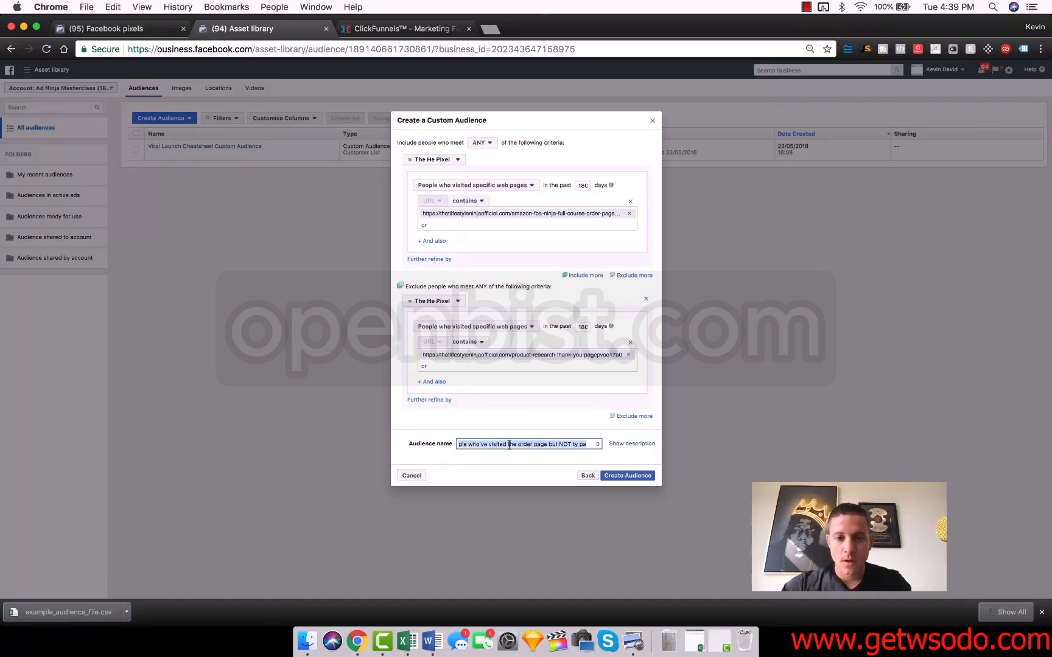
{"action": "type", "text": "Order page bu not"}
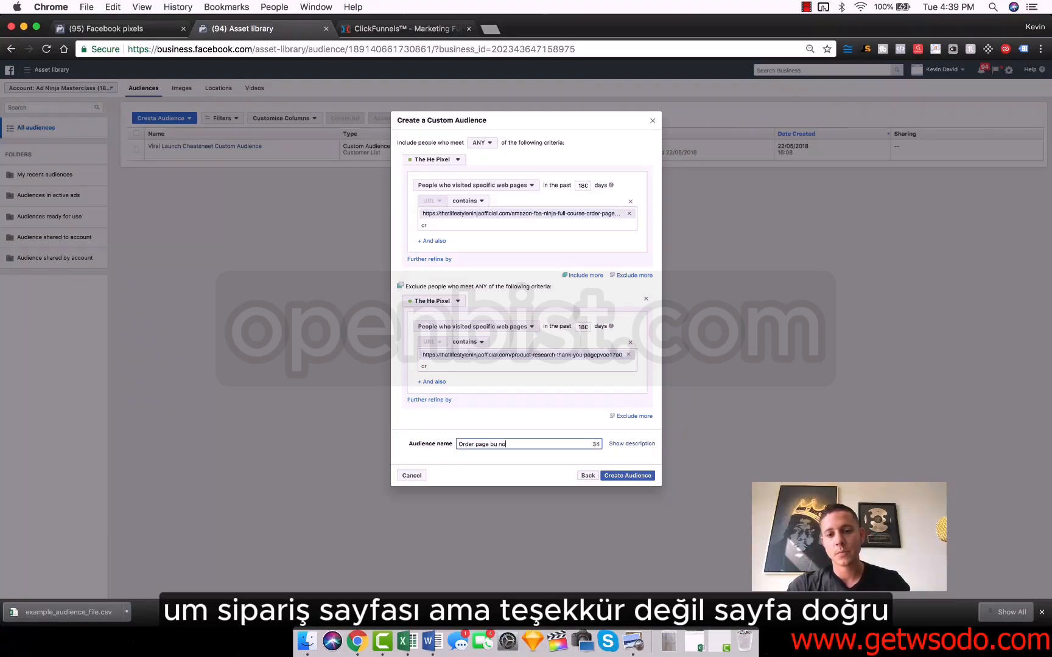
{"action": "key", "text": "BackSpace"}
{"action": "key", "text": "BackSpace"}
{"action": "key", "text": "BackSpace"}
{"action": "key", "text": "BackSpace"}
{"action": "type", "text": "t not ty page"}
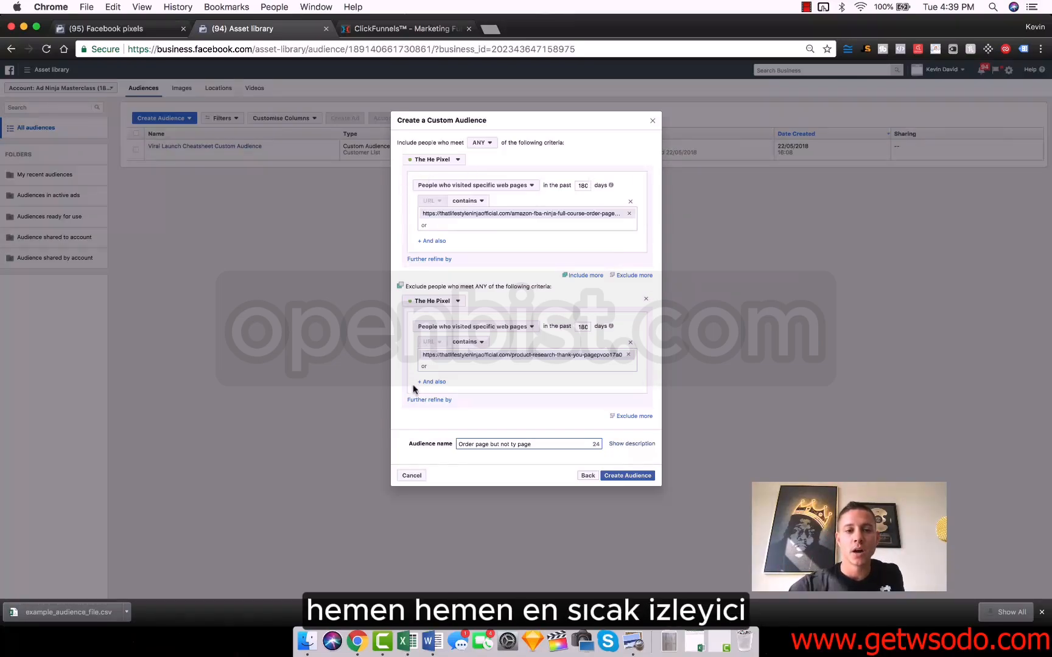
{"action": "left_click", "coordinate": [627, 476]}
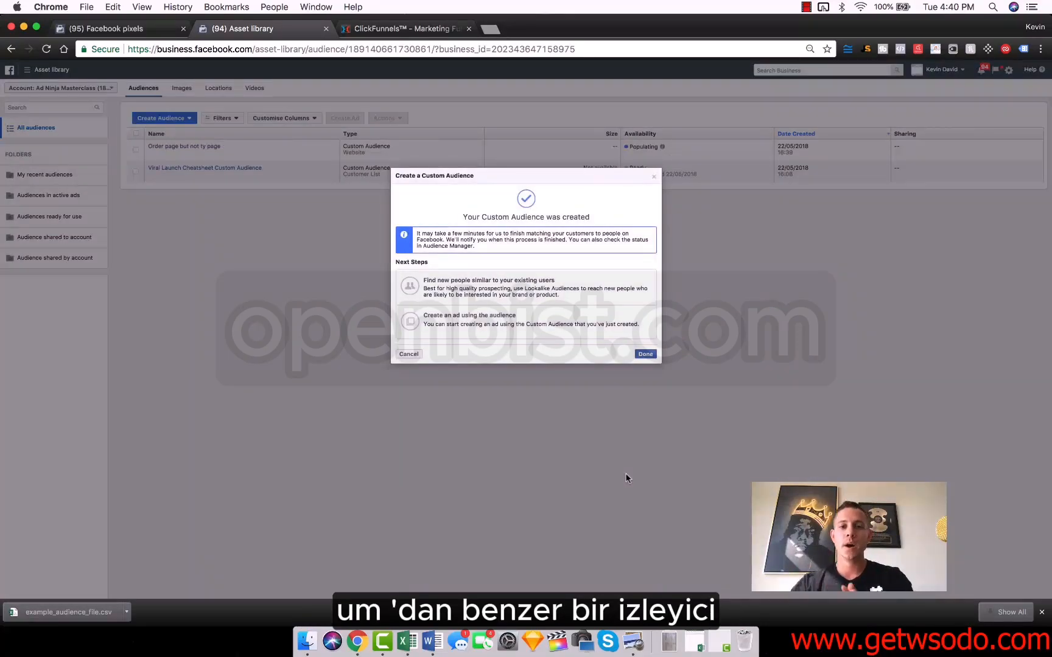
{"action": "left_click", "coordinate": [645, 354]}
Start a new website-traffic custom audience that includes the top 25% of visitors by time spent in the past 180 days.
{"action": "left_click", "coordinate": [188, 119]}
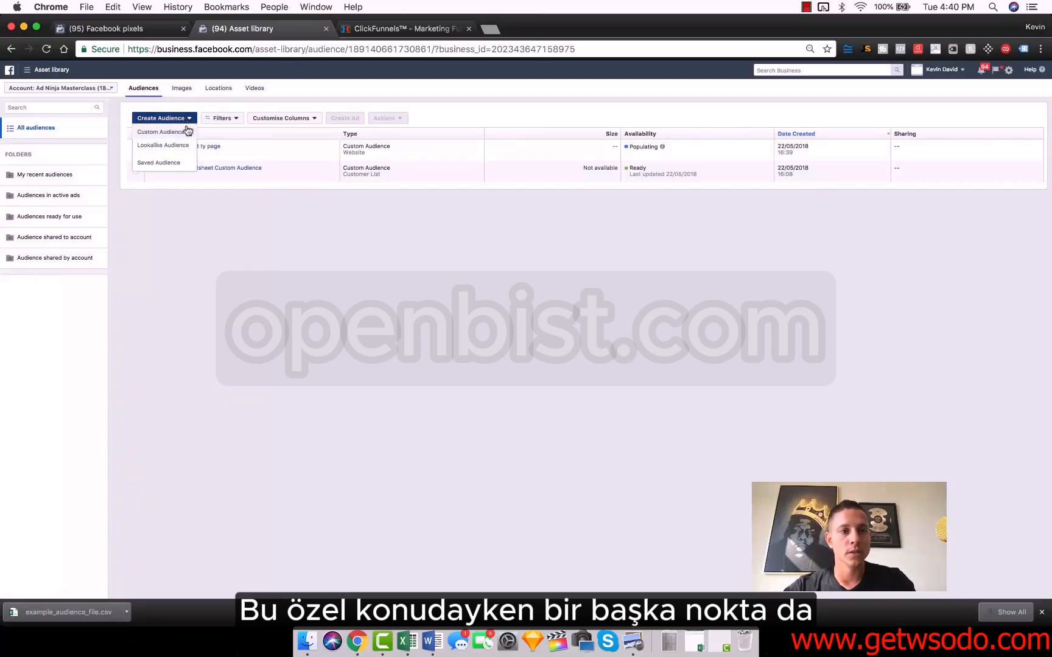
{"action": "left_click", "coordinate": [179, 133]}
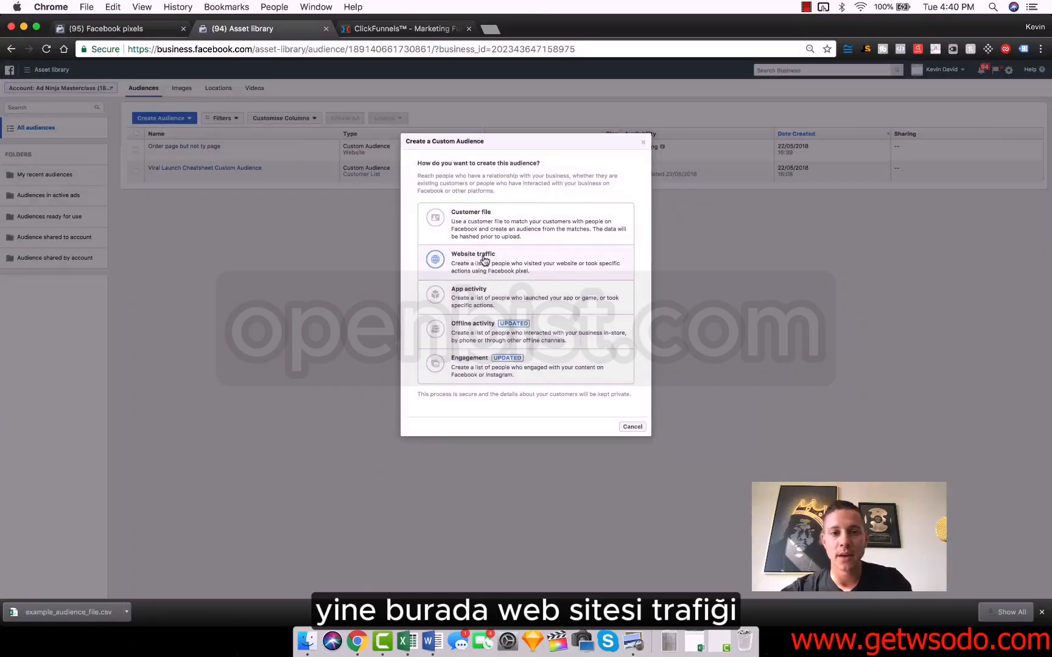
{"action": "left_click", "coordinate": [484, 258]}
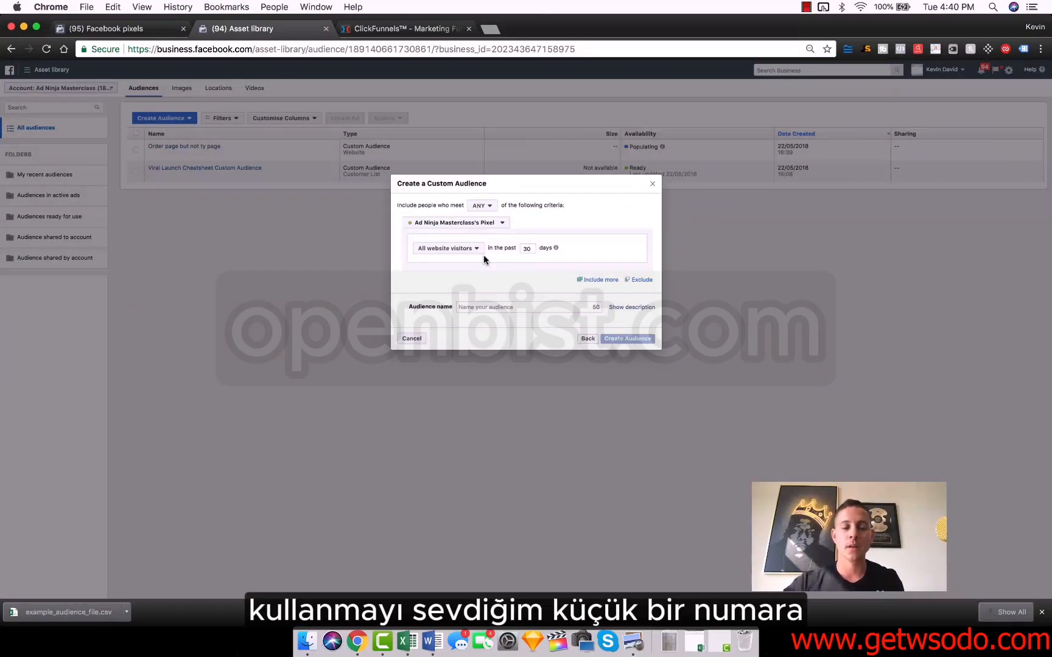
{"action": "left_click", "coordinate": [472, 249]}
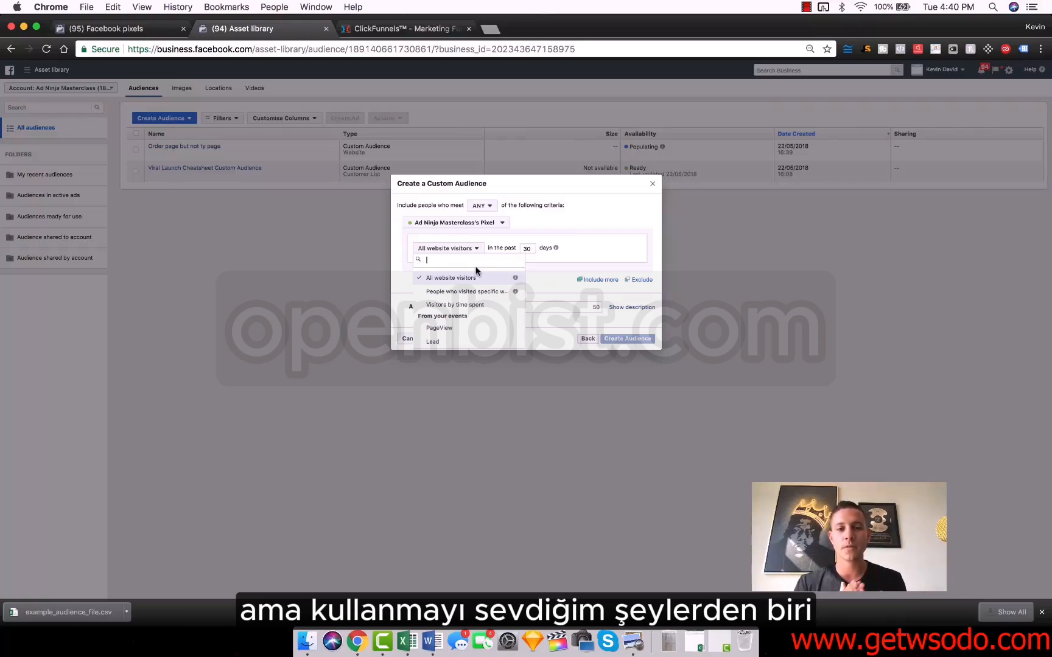
{"action": "left_click", "coordinate": [455, 306]}
{"action": "left_click", "coordinate": [526, 247]}
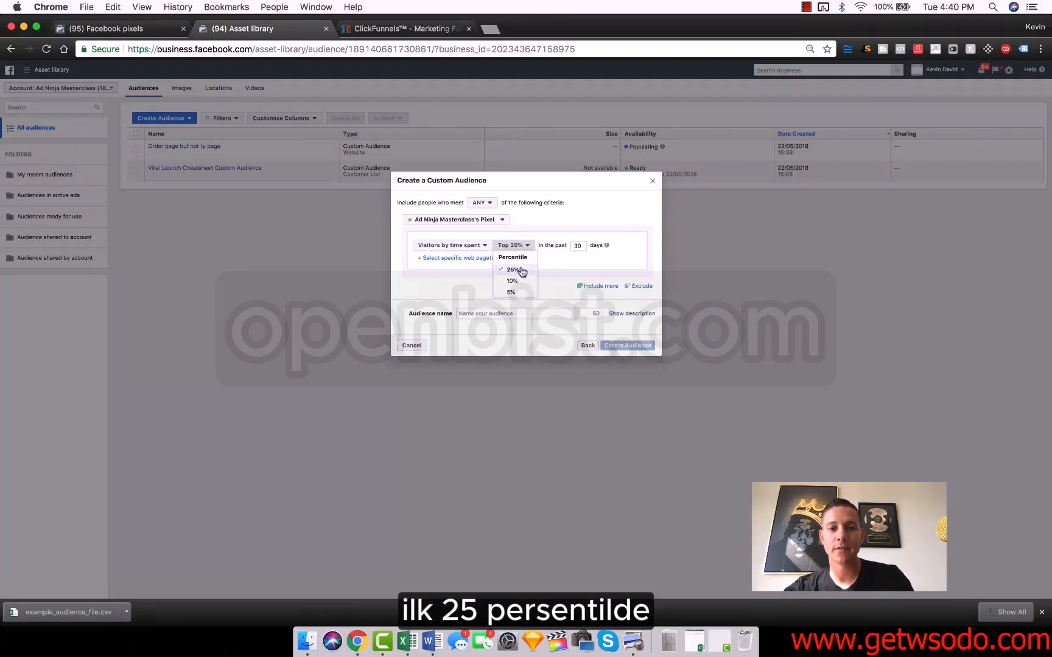
{"action": "left_click", "coordinate": [522, 272]}
{"action": "double_click", "coordinate": [578, 245]}
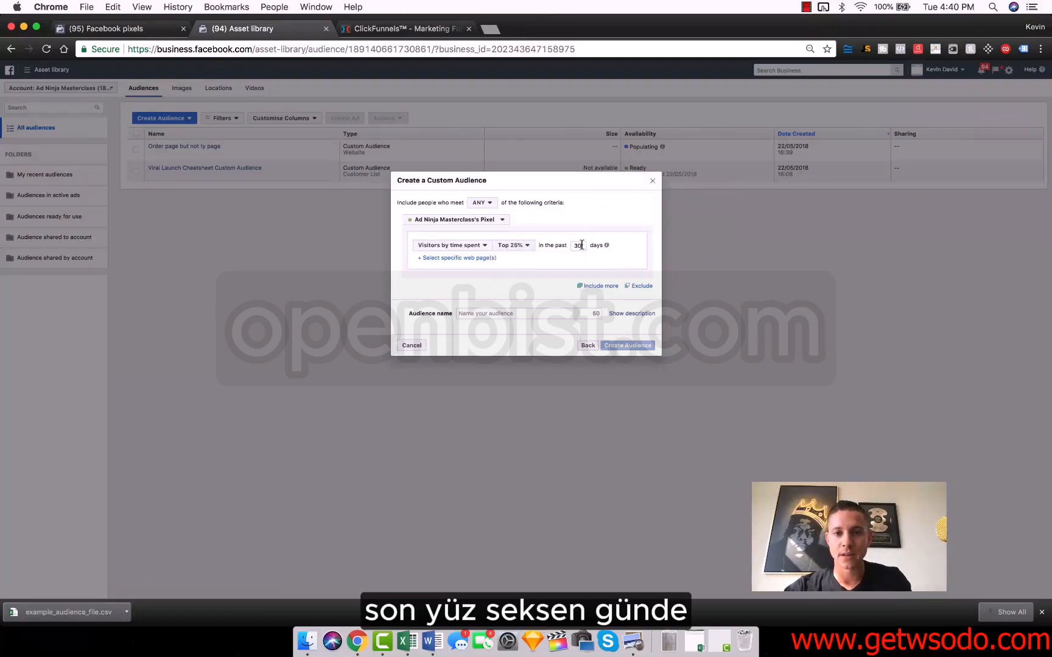
{"action": "type", "text": "180"}
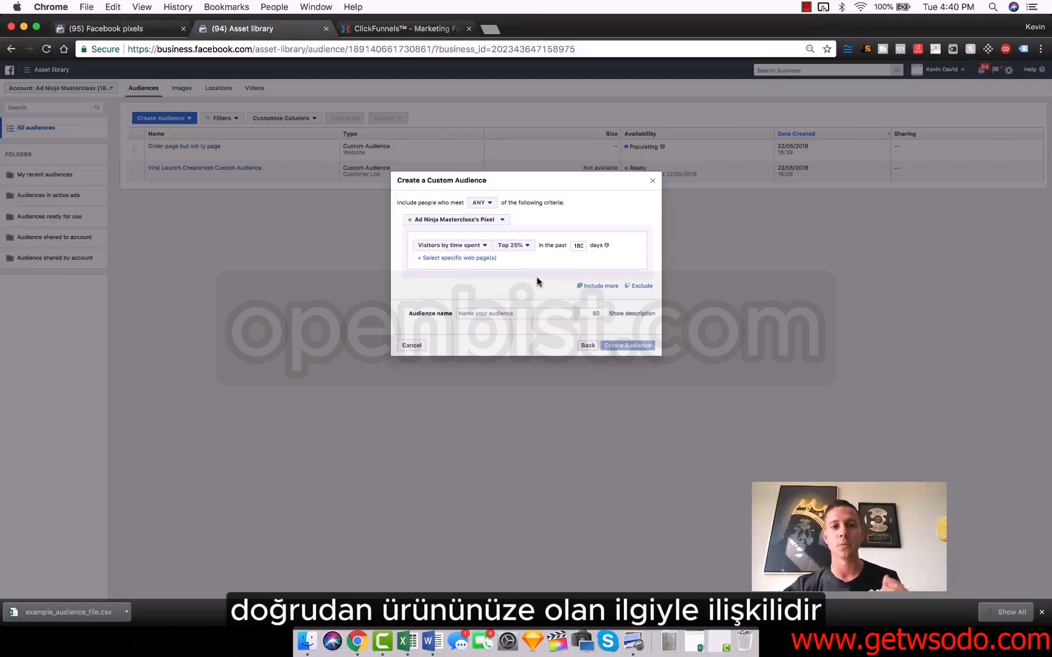
Name the time-spent audience "Top 25% Percent of Website Traffic", create it and close the creation dialog.
{"action": "left_click", "coordinate": [510, 314]}
{"action": "type", "text": "Top 25"}
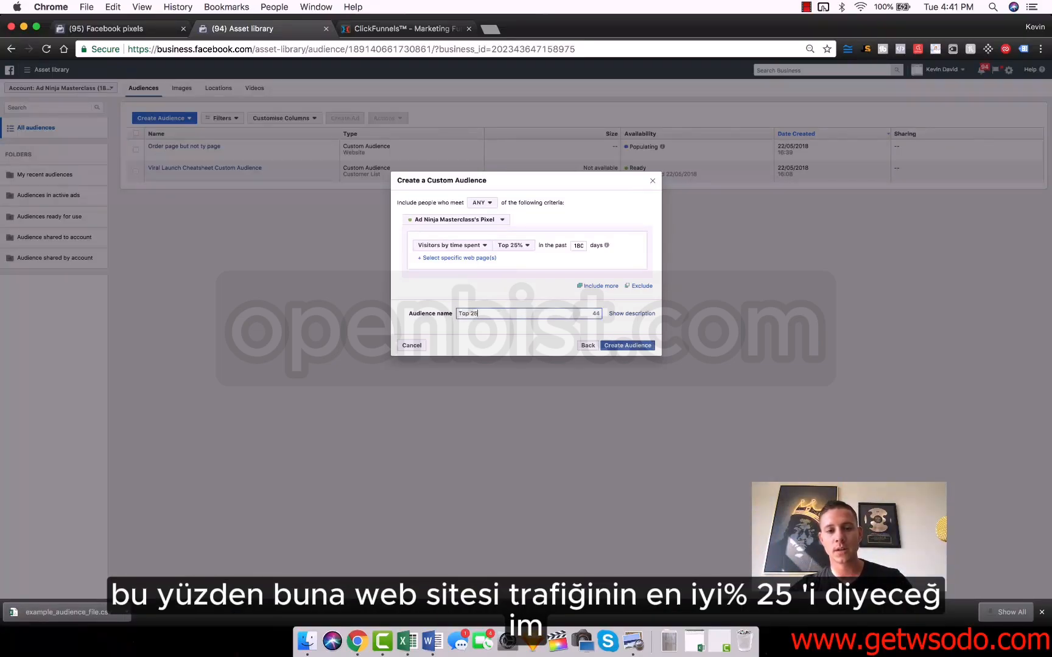
{"action": "type", "text": "% Perc"}
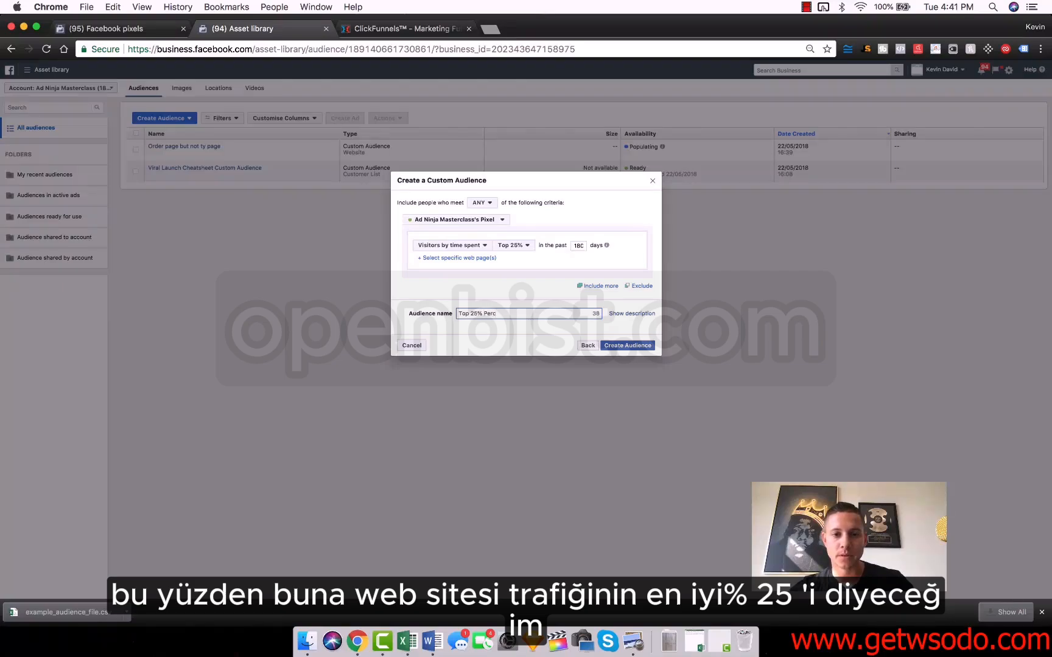
{"action": "type", "text": "ent of "}
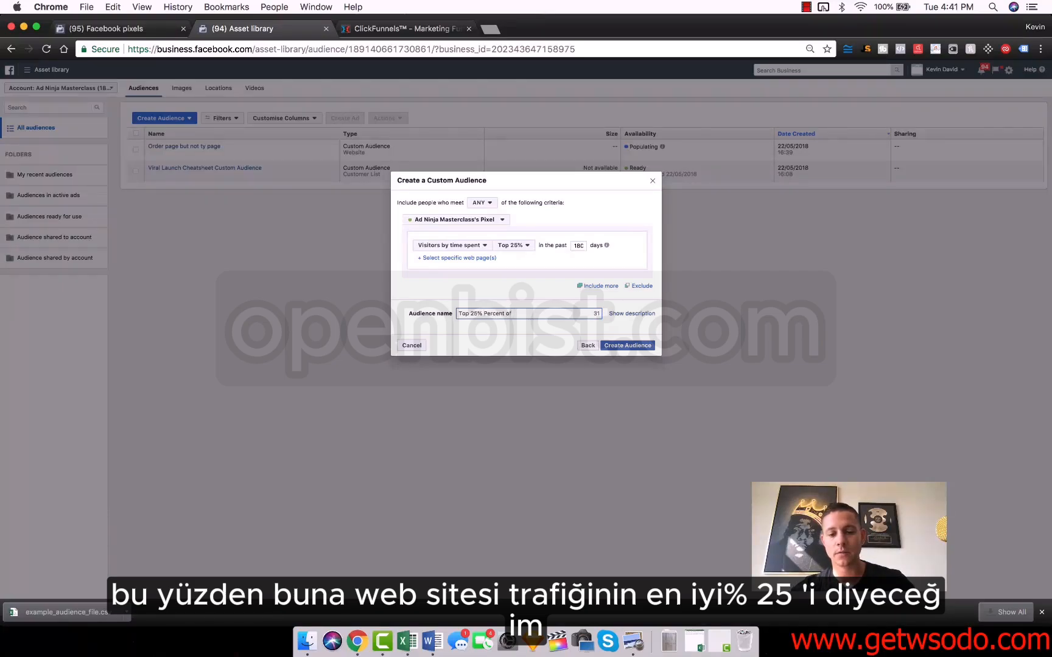
{"action": "type", "text": "Website Traf"}
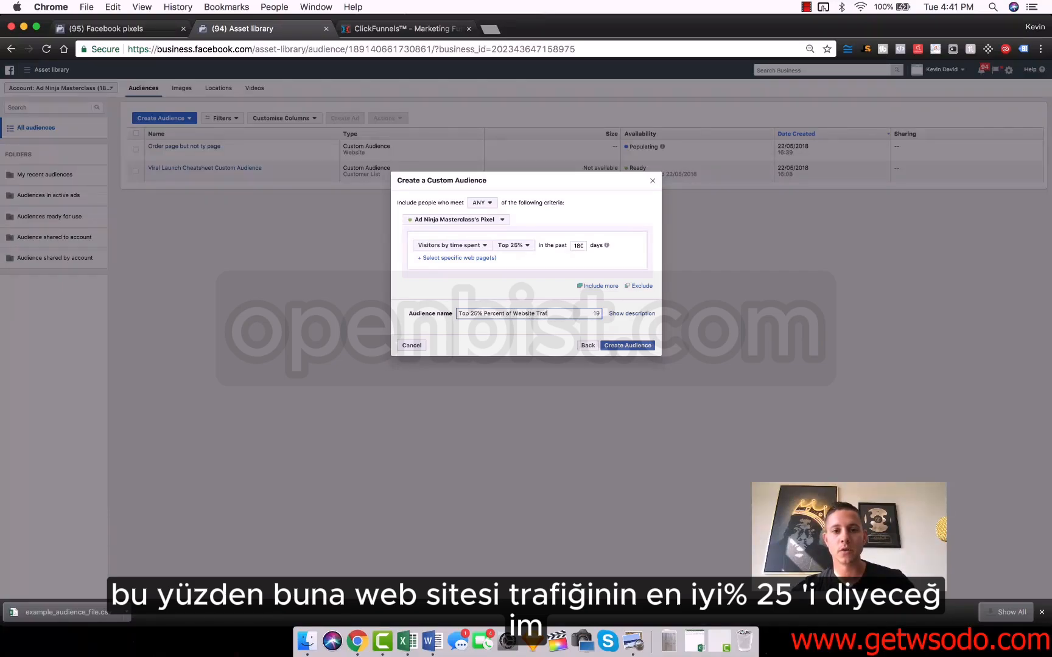
{"action": "type", "text": "fic"}
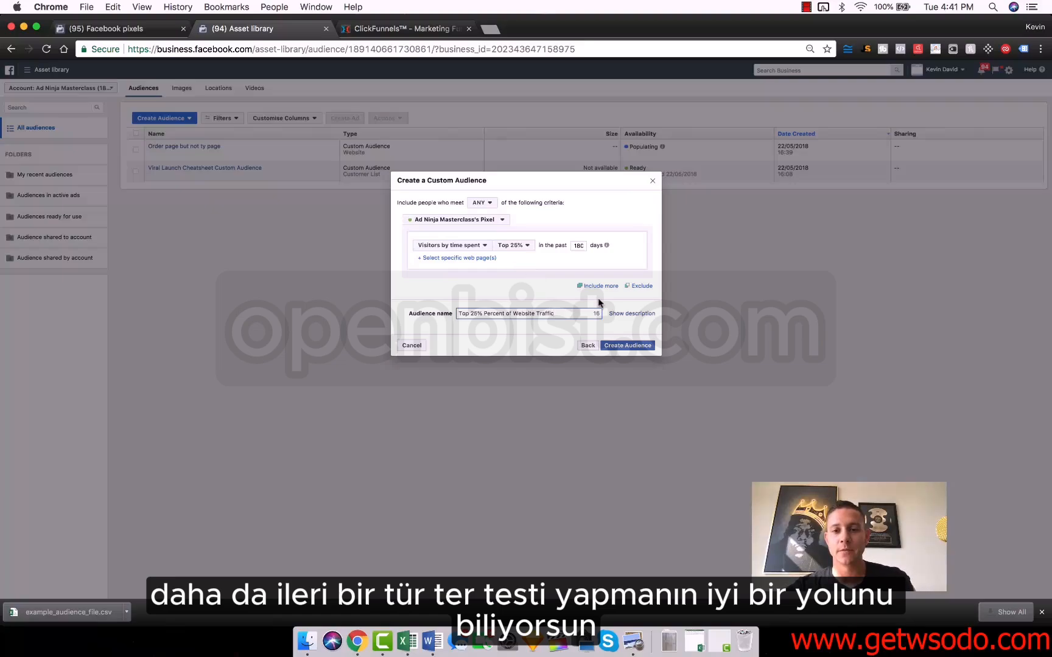
{"action": "left_click", "coordinate": [634, 346]}
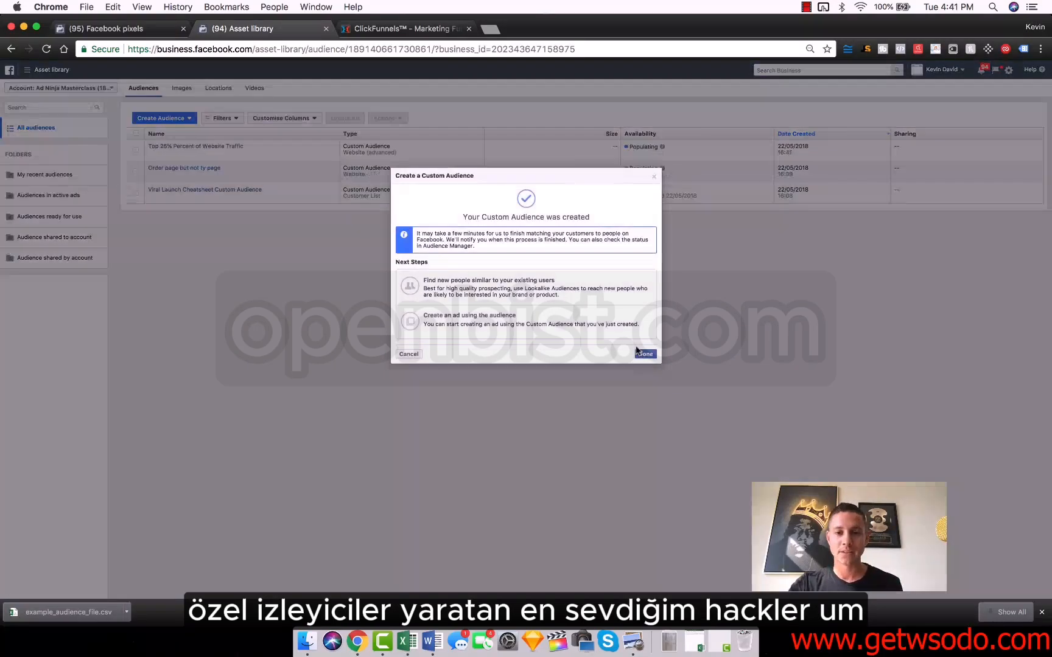
{"action": "left_click", "coordinate": [646, 355]}
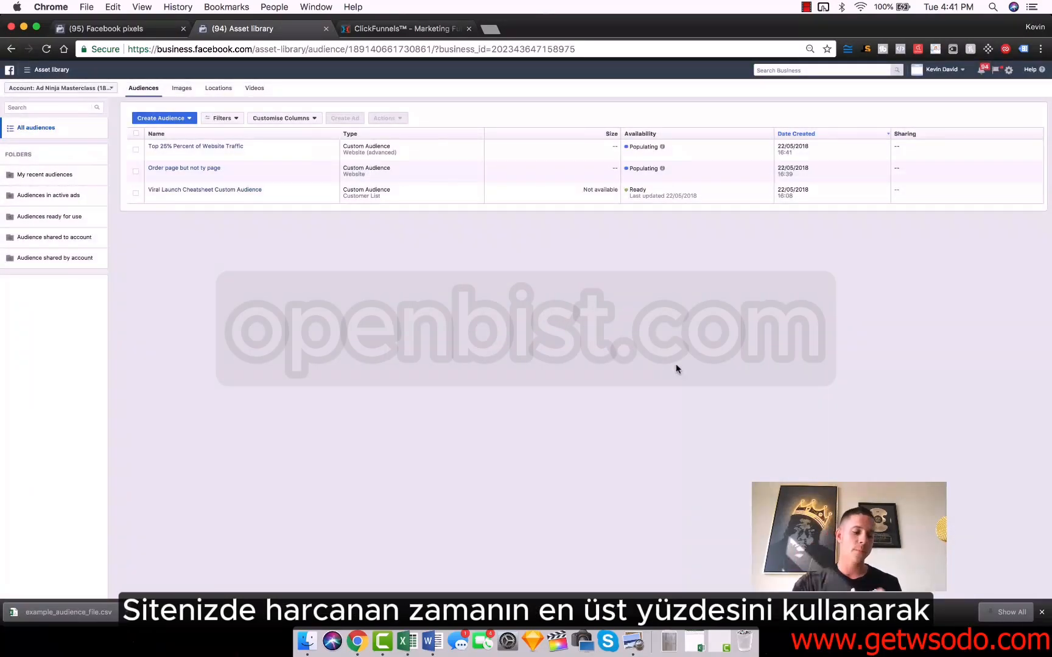